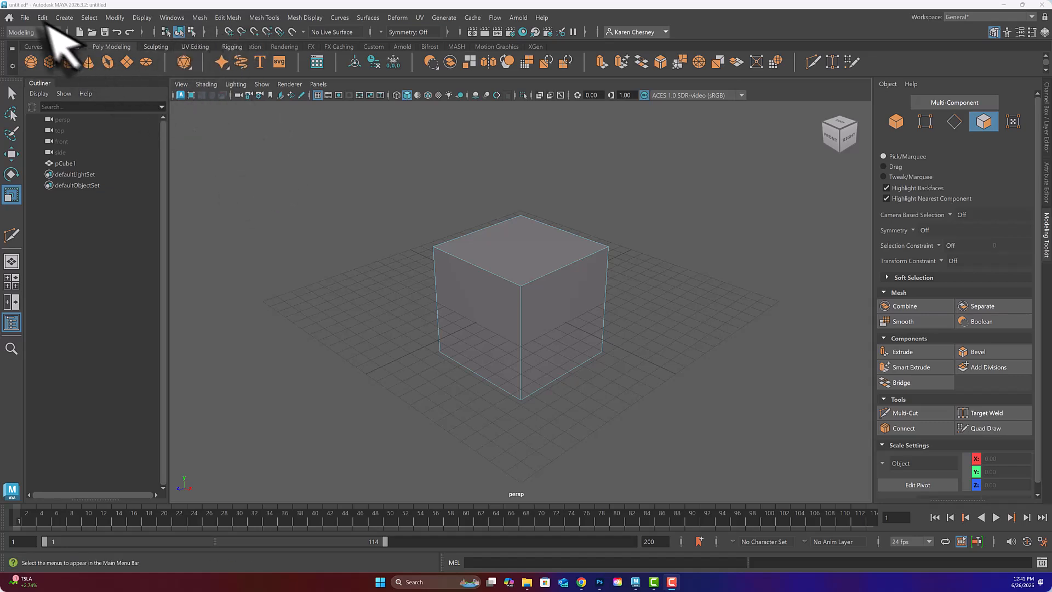
Set the current project to the Youtube_practice folder
left_click(25, 17)
left_click(81, 343)
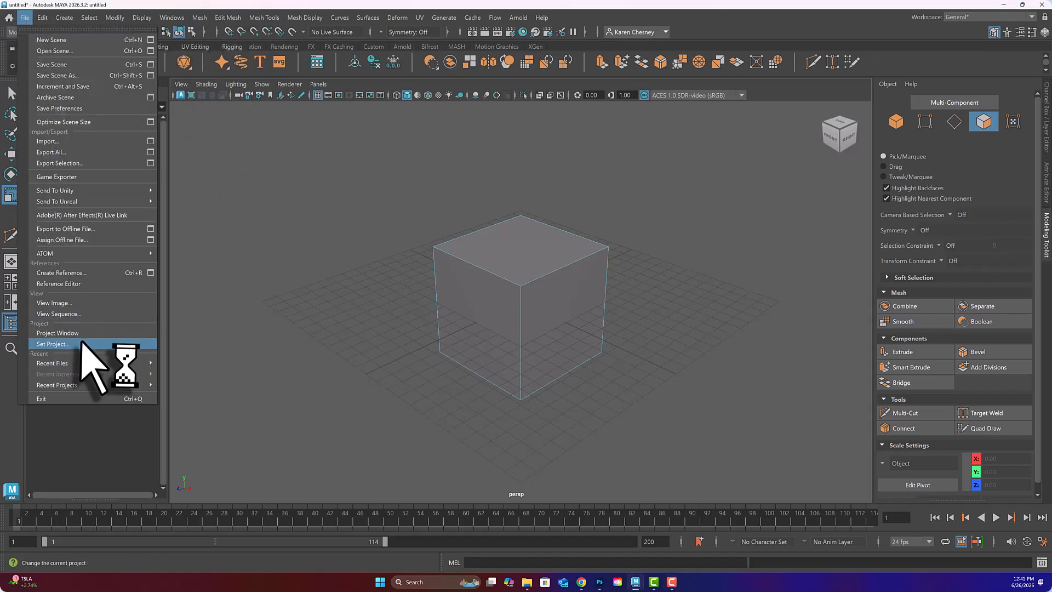
left_click(306, 284)
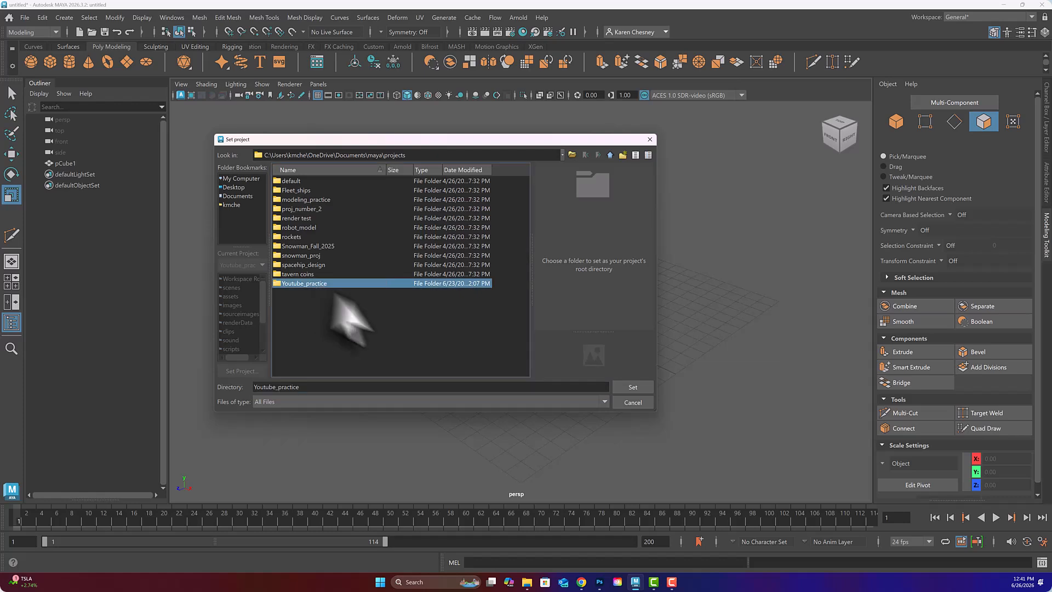
left_click(624, 387)
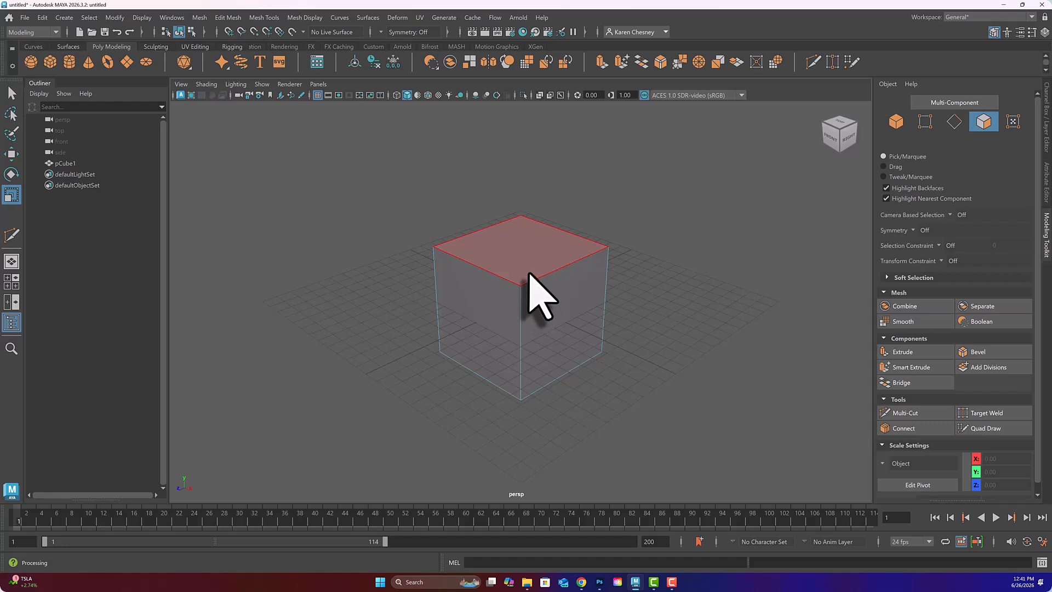
Bevel the cube's edge between the top and right faces
right_click_drag(529, 274, 564, 245)
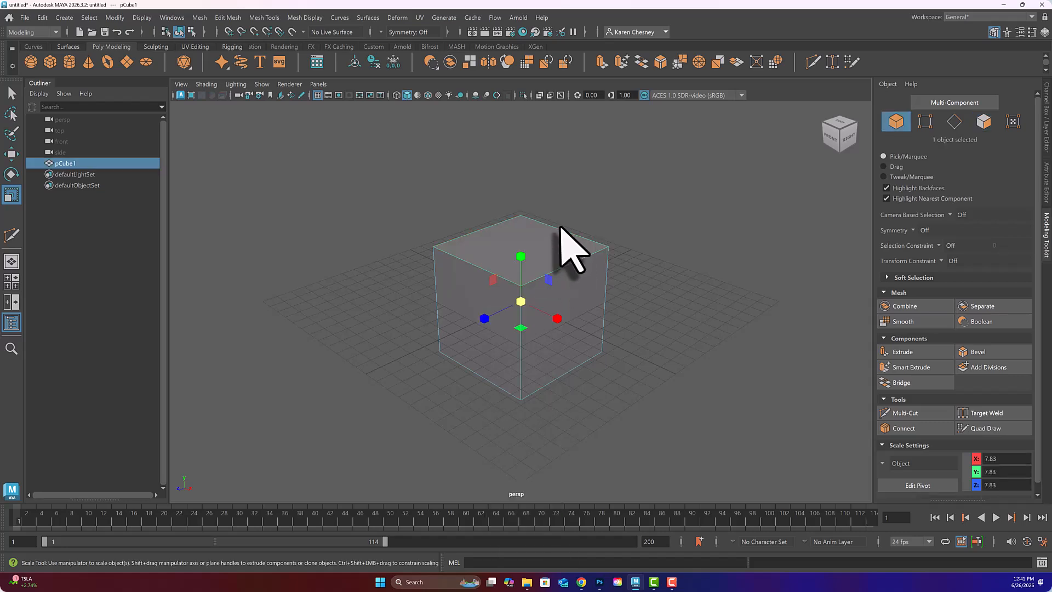
left_click(650, 337)
mouse_move(650, 338)
left_mouse_down("alt")
mouse_move(641, 317)
mouse_move(651, 312)
mouse_move(646, 343)
mouse_move(619, 331)
mouse_move(651, 328)
left_mouse_up("alt")
scroll(615, 293, "up", 3)
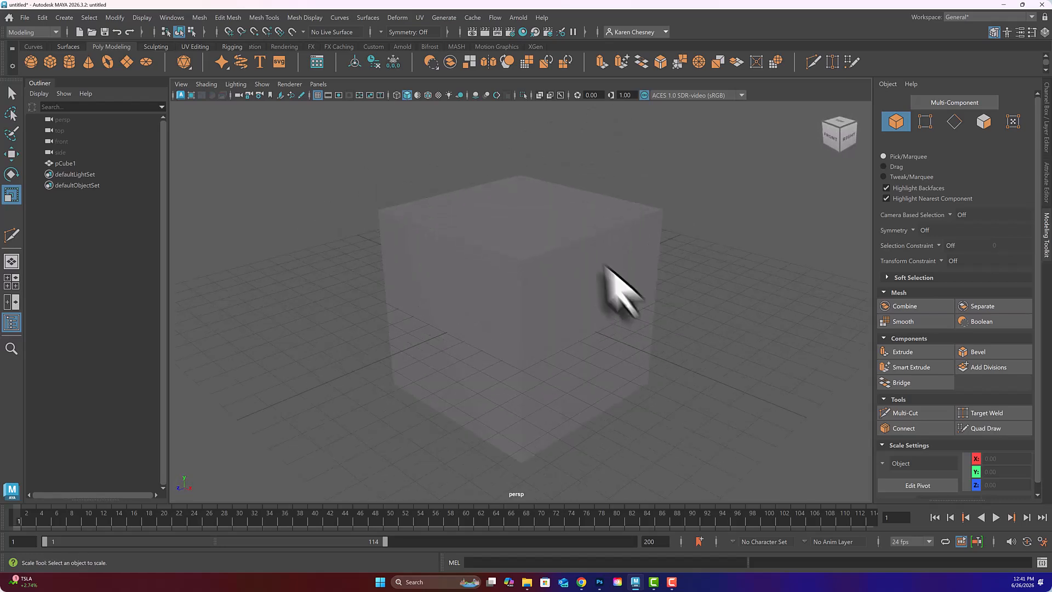
left_click(540, 247)
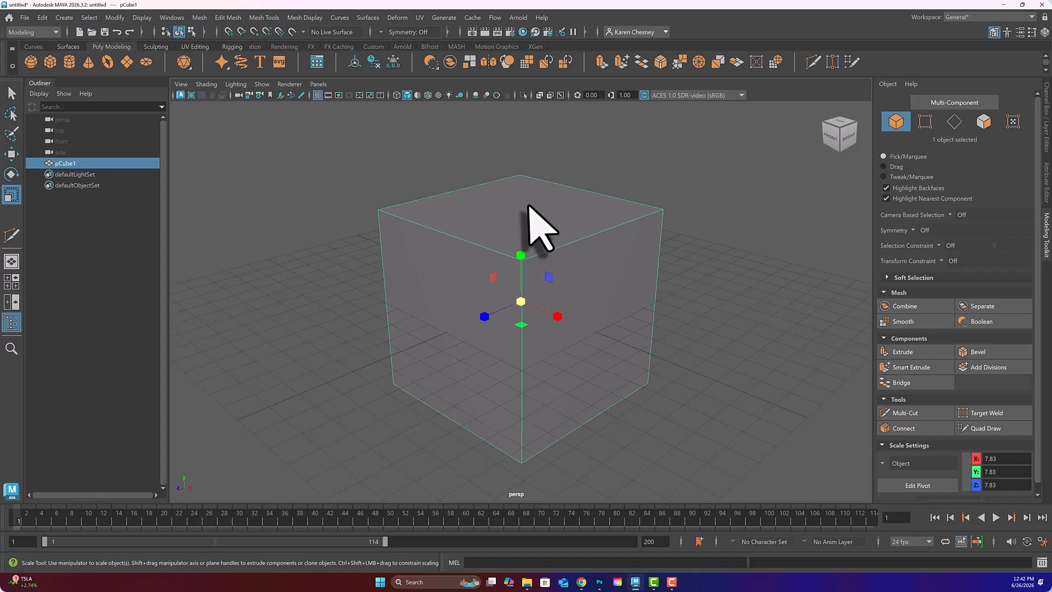
right_click_drag(589, 231, 589, 211)
left_click(596, 234)
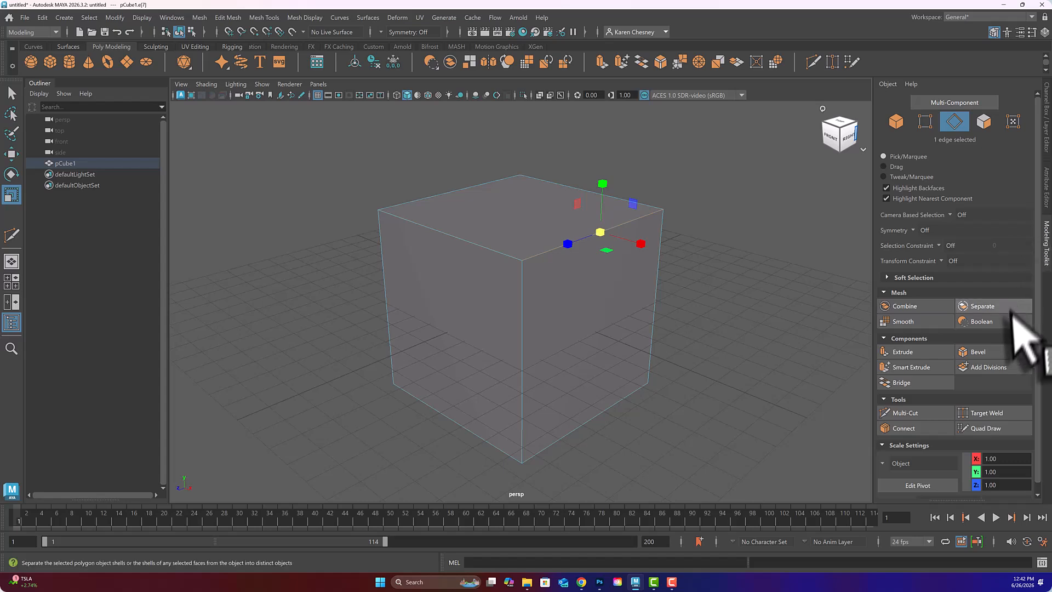
left_click(983, 351)
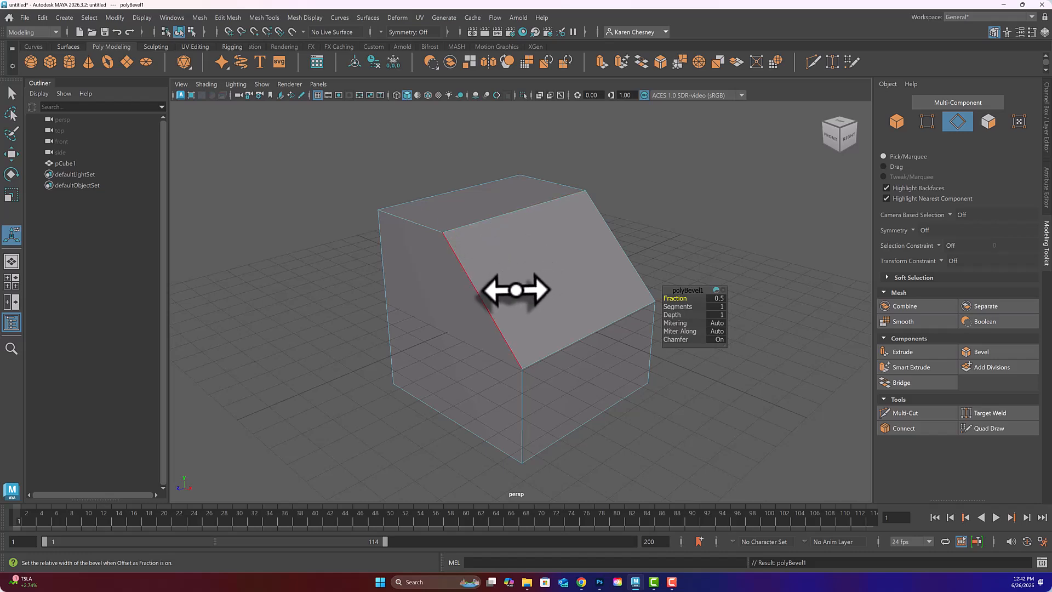
mouse_move(514, 289)
left_mouse_down("alt")
mouse_move(551, 280)
mouse_move(517, 296)
mouse_move(461, 284)
mouse_move(521, 282)
mouse_move(518, 293)
left_mouse_up("alt")
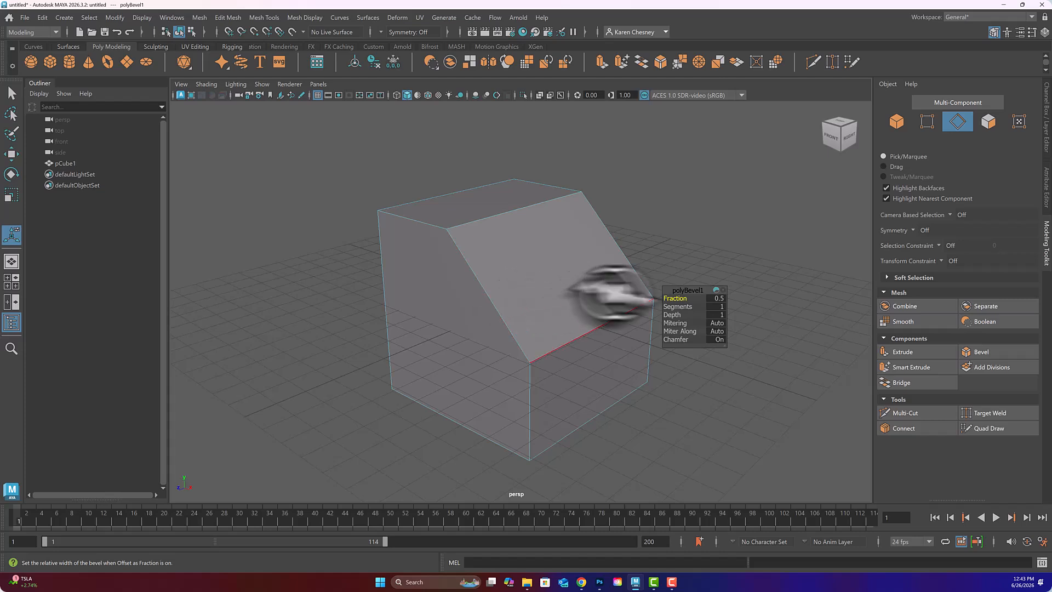
Set the bevel's fraction to 0.02, return the cube to object mode and deselect it
left_click_drag(686, 290, 701, 233)
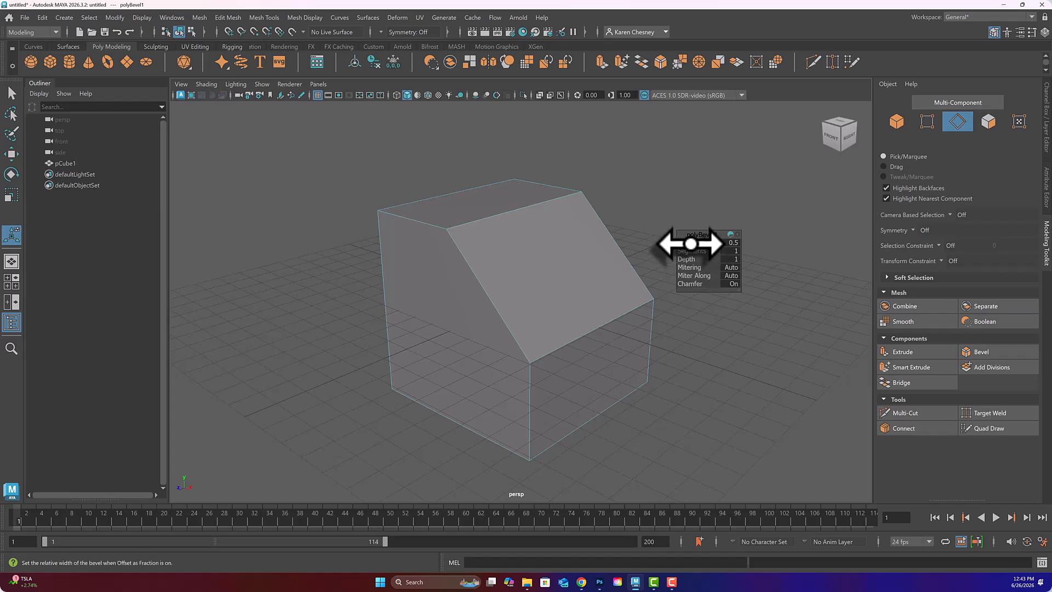
left_click_drag(691, 244, 690, 244)
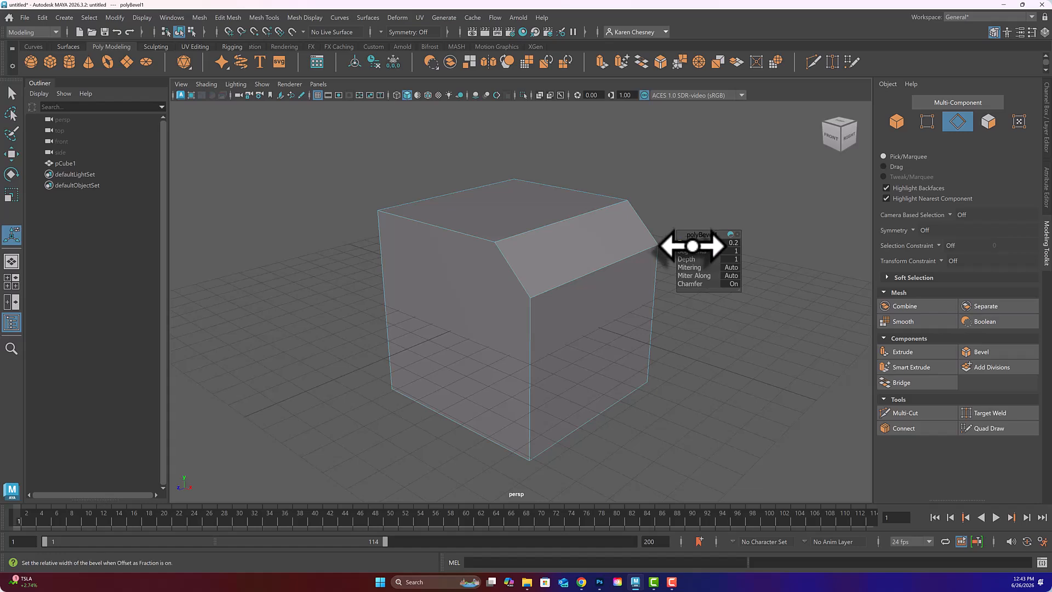
left_click(731, 242)
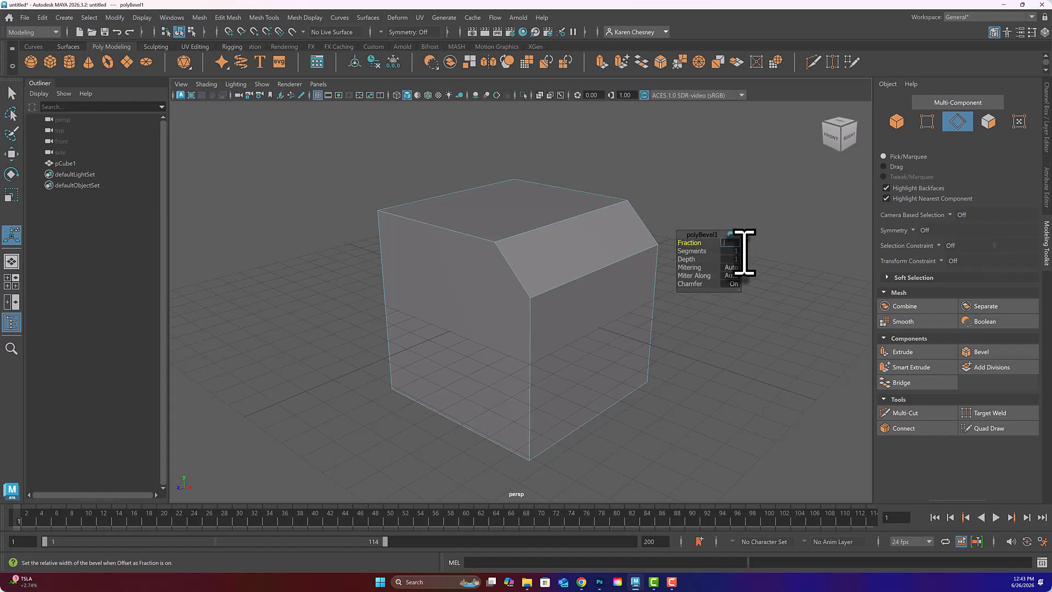
type(".02")
key("Return")
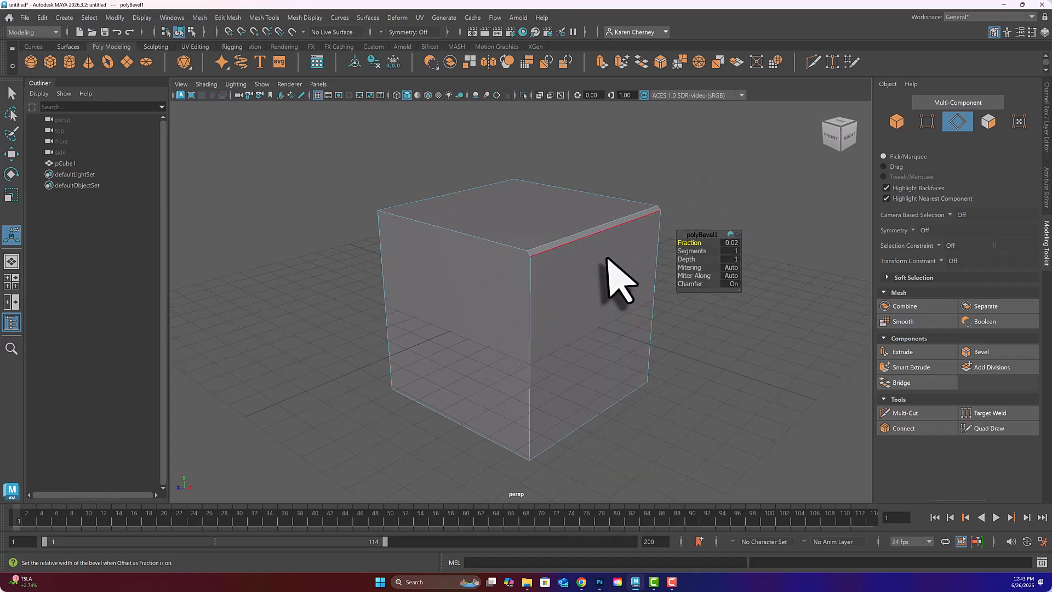
right_click_drag(611, 260, 664, 225)
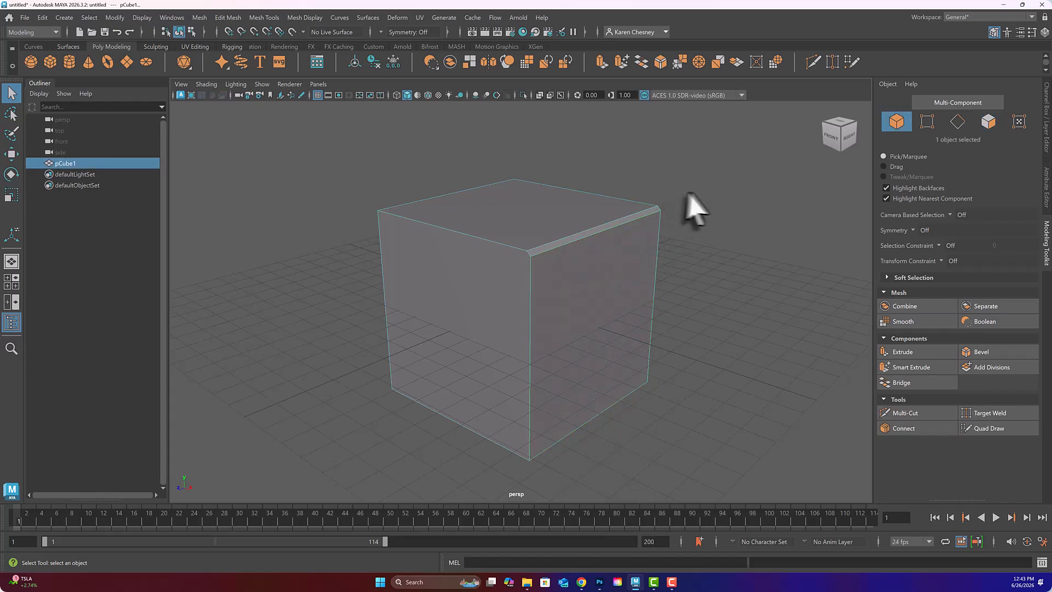
left_click(689, 196)
Bevel the opposite top edge, between the cube's top and left faces, with a fraction of 0.02
left_click_drag(688, 235, 553, 246, "alt")
left_click(629, 223)
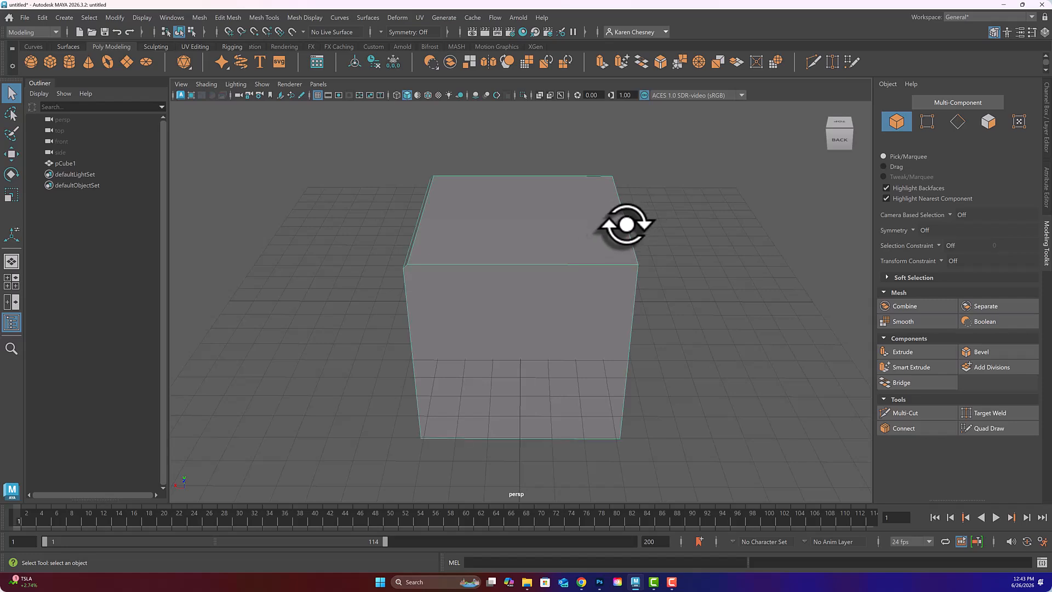
right_click(627, 225)
left_click(625, 195)
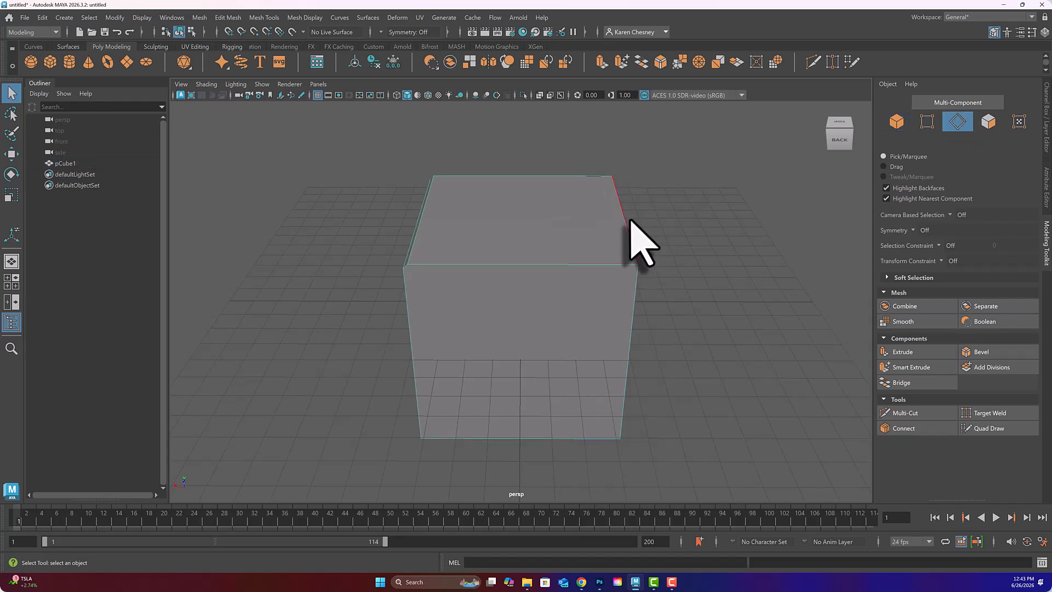
left_click(627, 223)
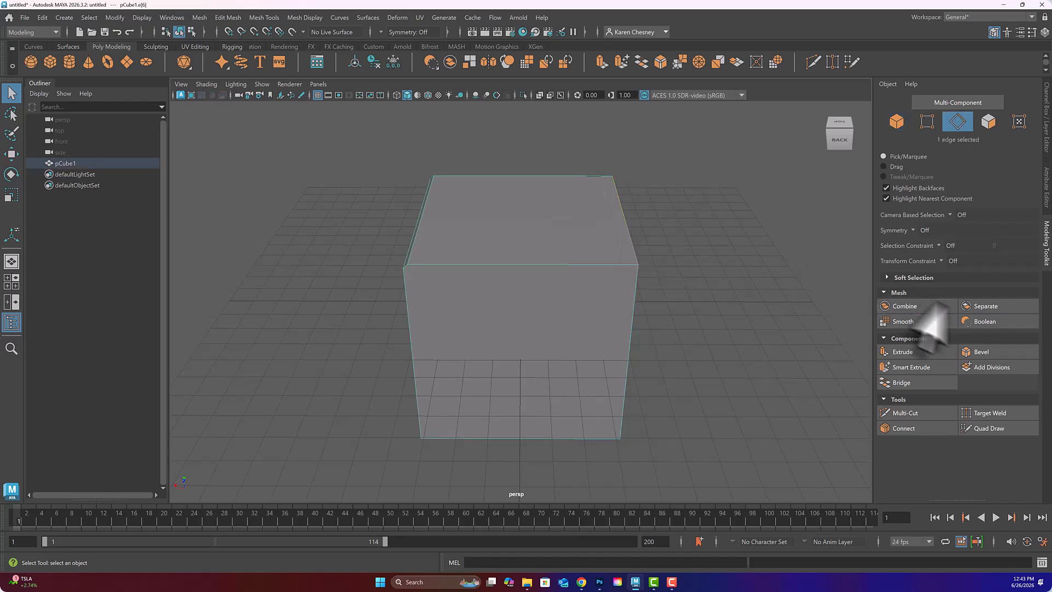
left_click(982, 351)
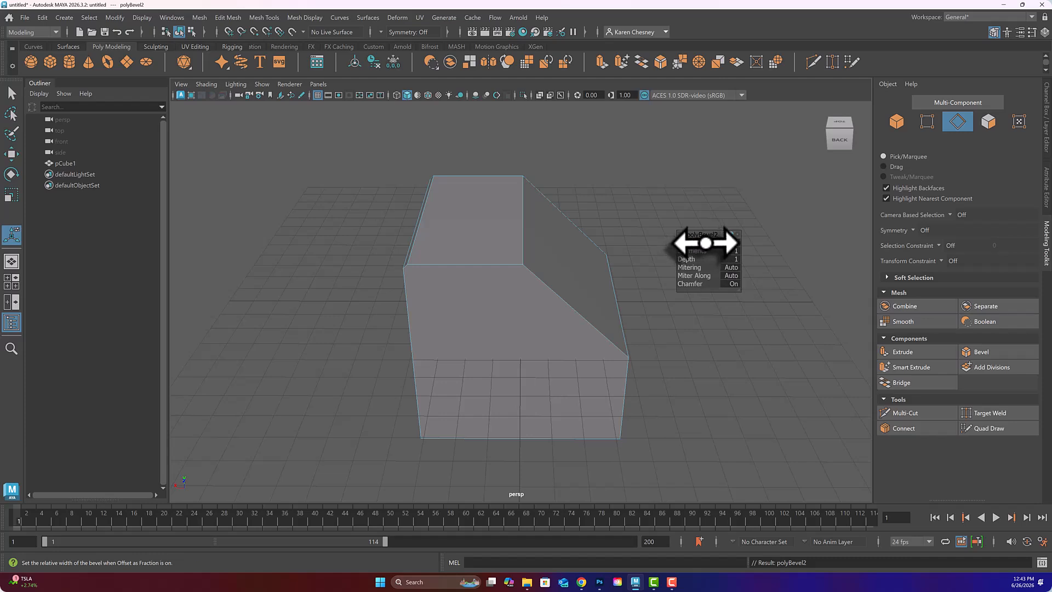
left_click_drag(695, 245, 731, 241)
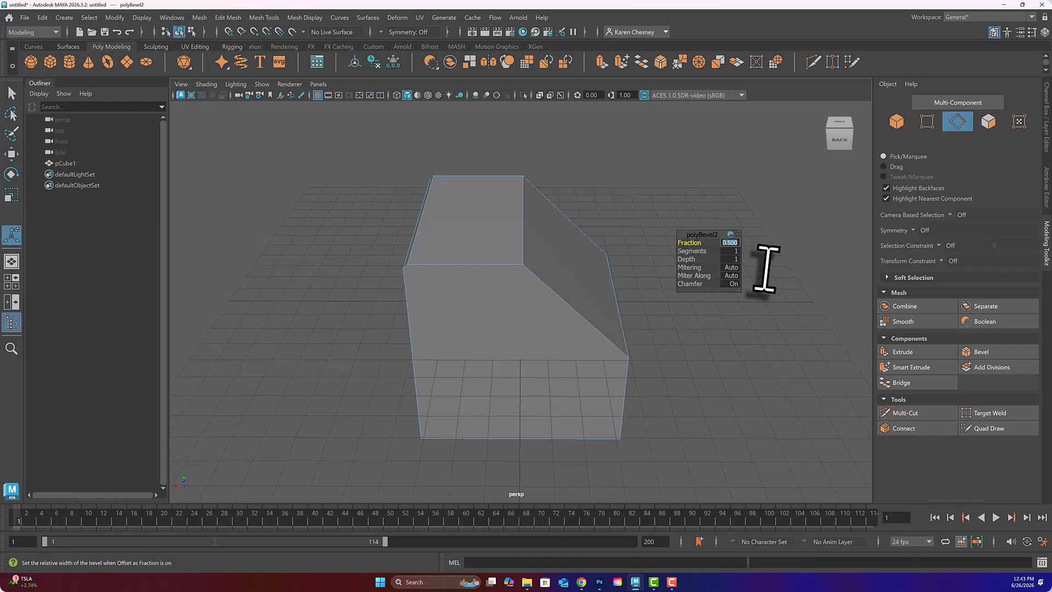
type(".02")
key("Return")
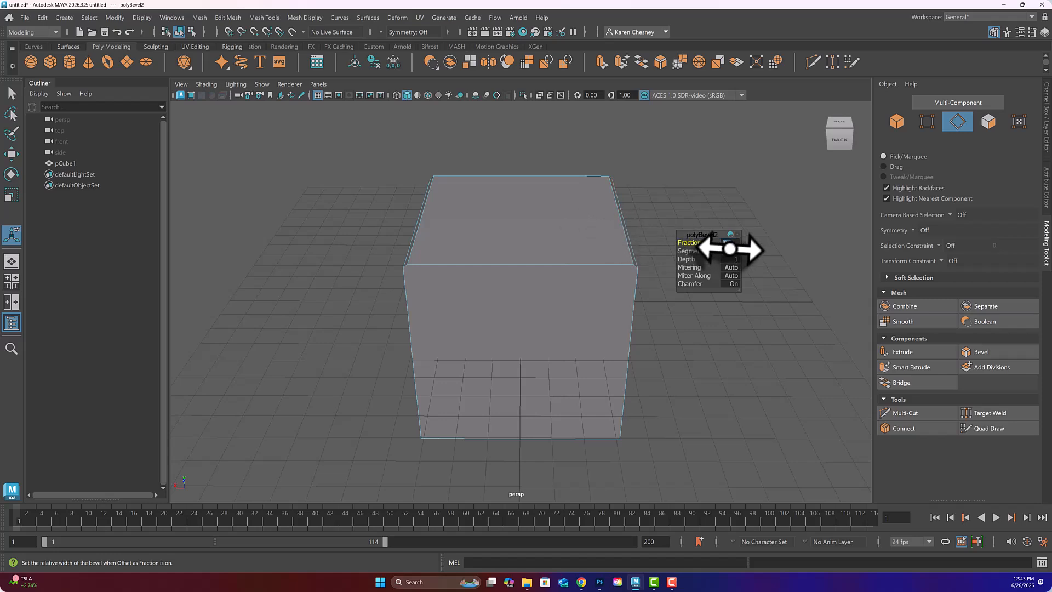
Give the second edge bevel 3 segments, return the cube to object mode and deselect it
left_click_drag(618, 225, 602, 225, "alt")
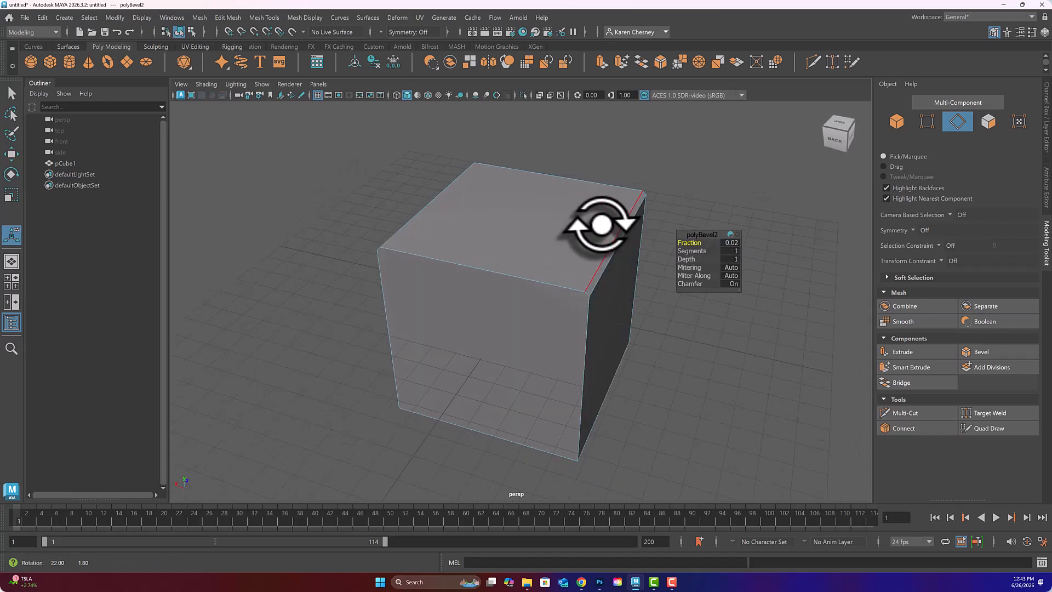
scroll(620, 233, "up", 5)
middle_click_drag(621, 235, 435, 301, "alt")
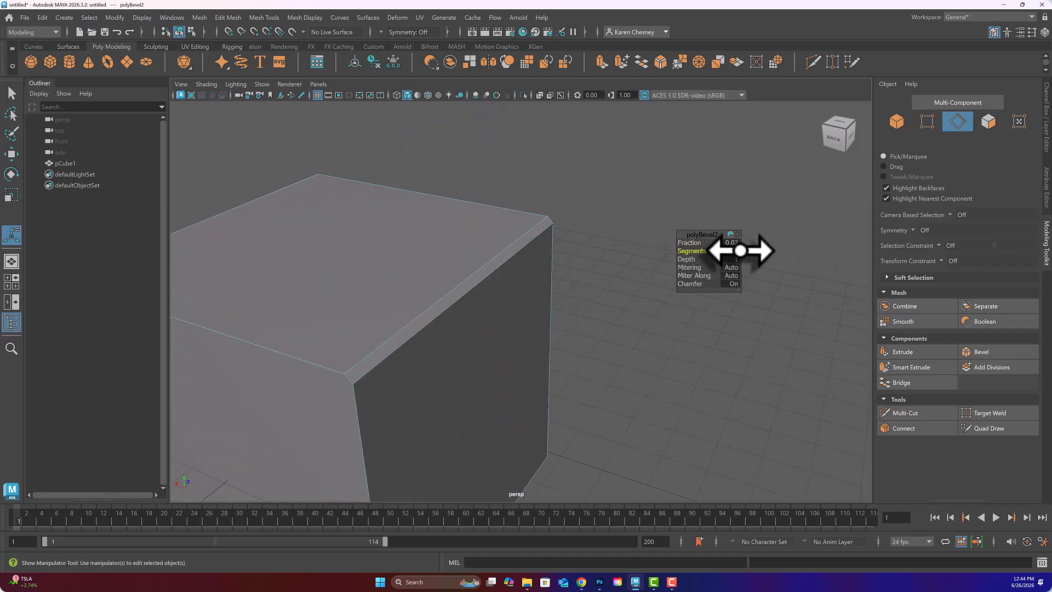
left_click_drag(739, 251, 693, 252)
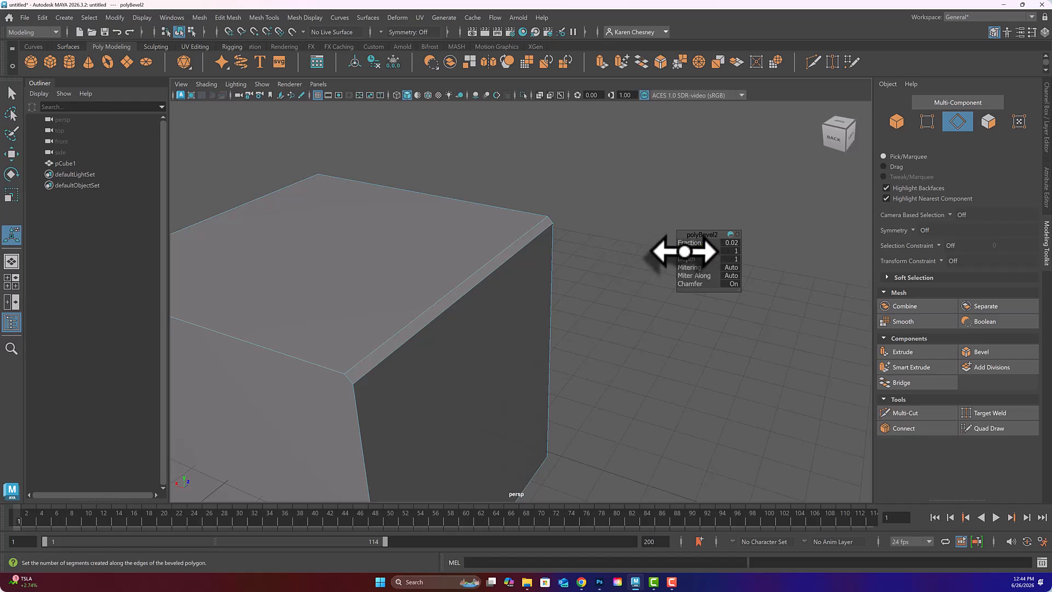
left_click_drag(685, 250, 695, 250)
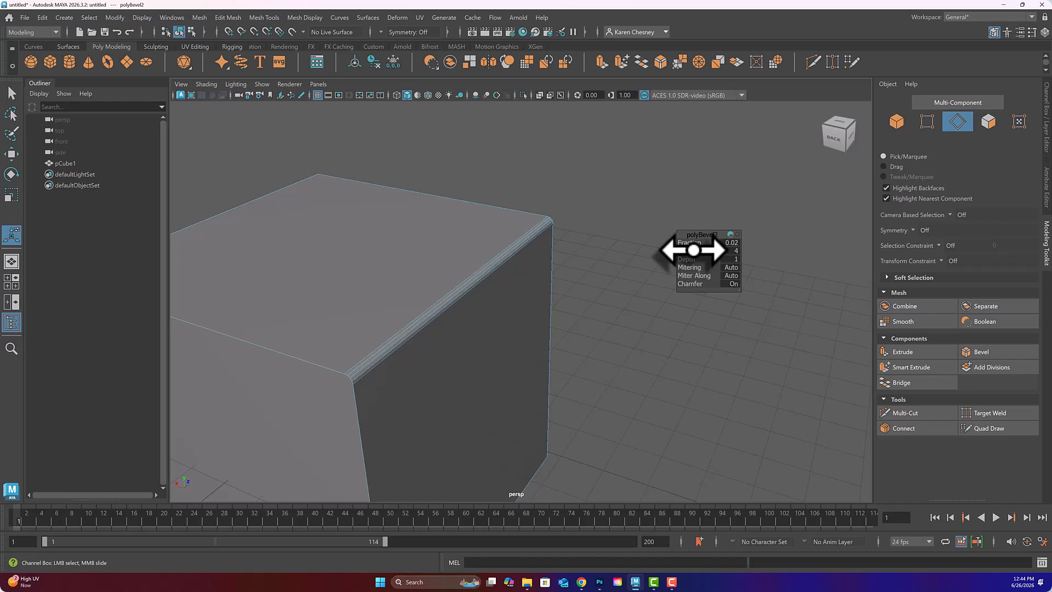
left_click_drag(693, 251, 689, 250)
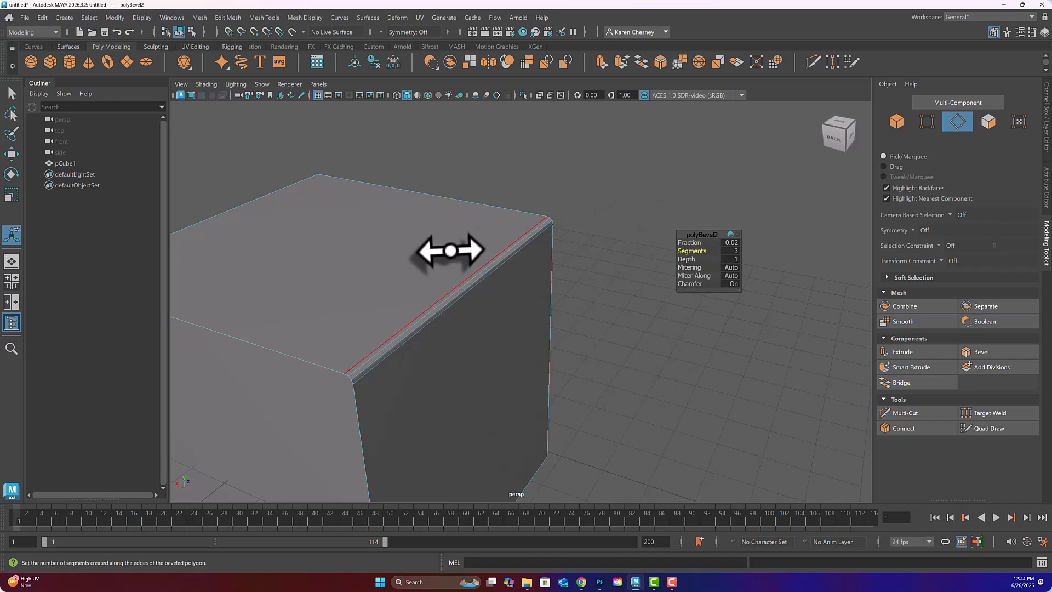
right_click_drag(447, 250, 493, 241)
left_click(653, 197)
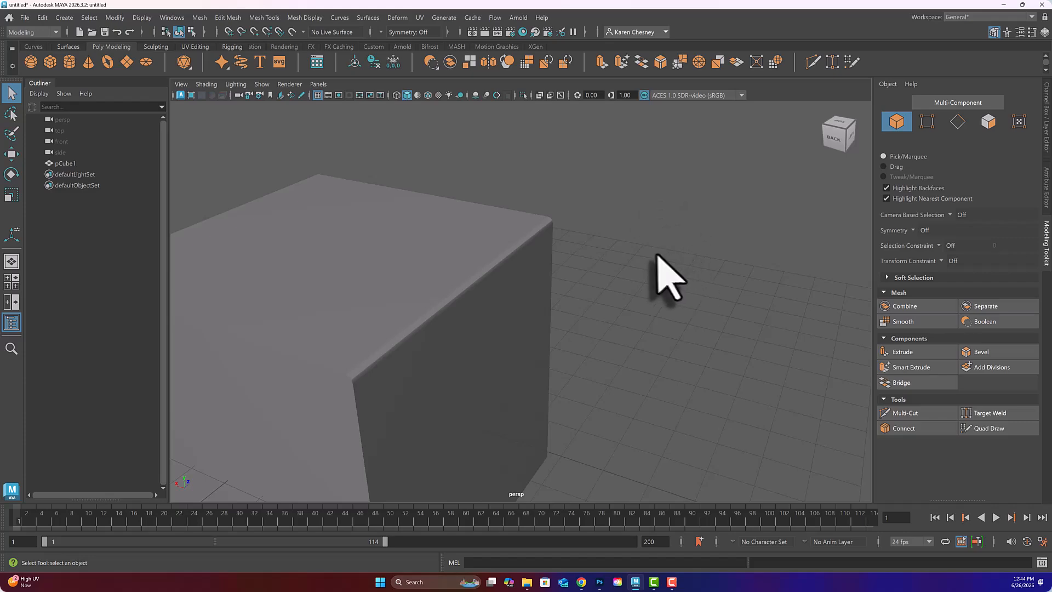
Select all four edges around the cube's top face and bevel them together
left_click_drag(634, 241, 543, 240, "alt")
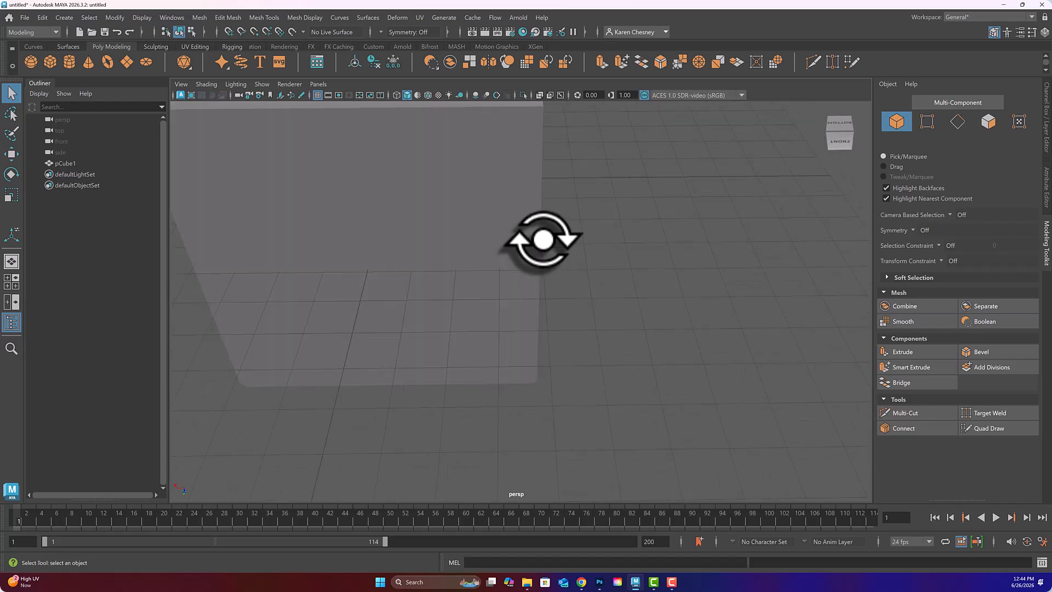
middle_click_drag(543, 239, 606, 330, "alt")
middle_click_drag(606, 319, 597, 340, "alt")
left_click_drag(597, 340, 586, 307, "alt")
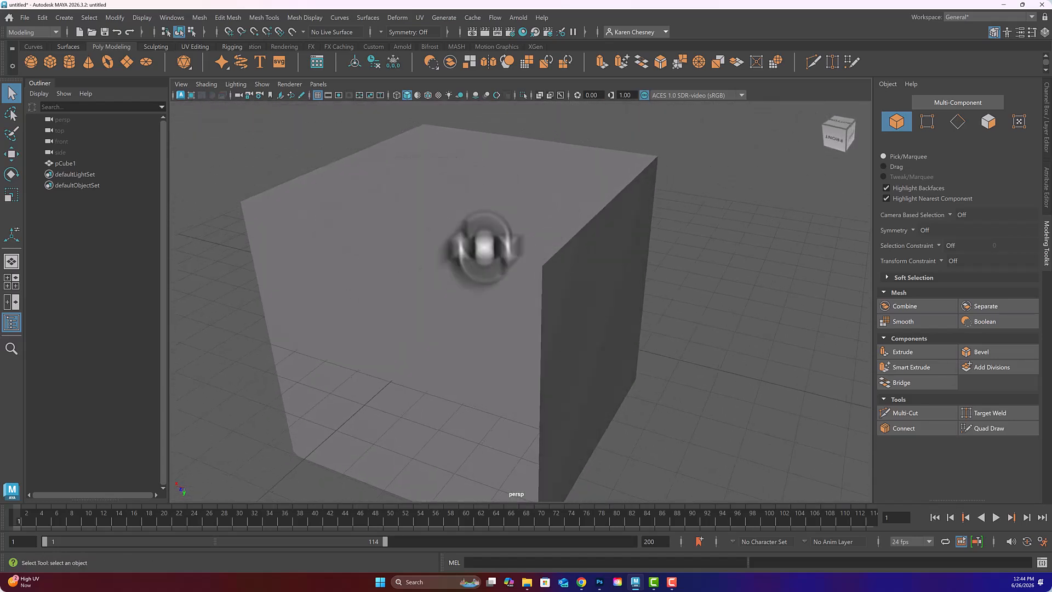
left_click(453, 211)
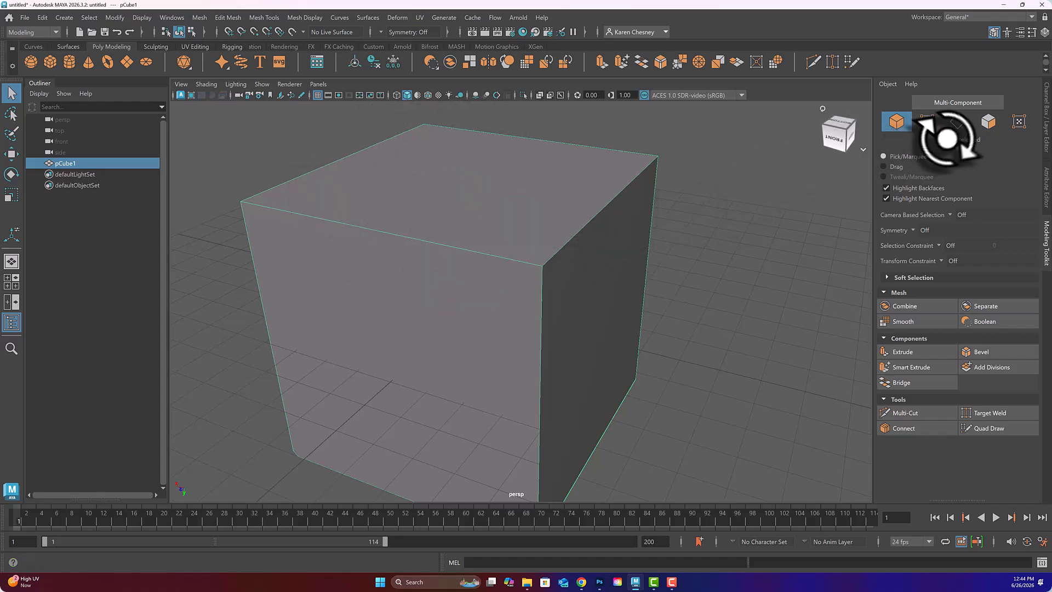
left_click(957, 121)
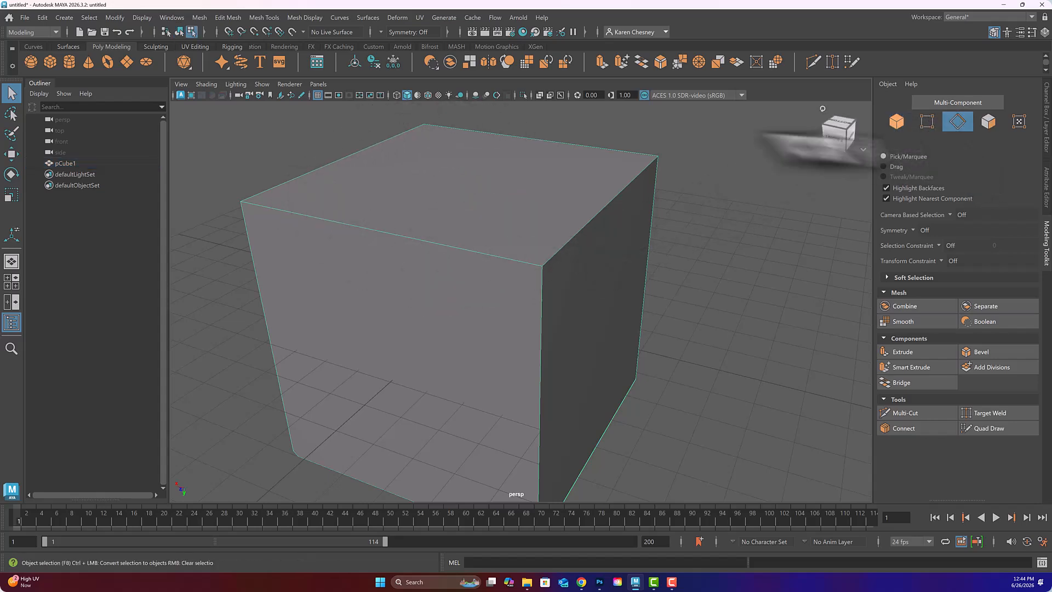
left_click(379, 138)
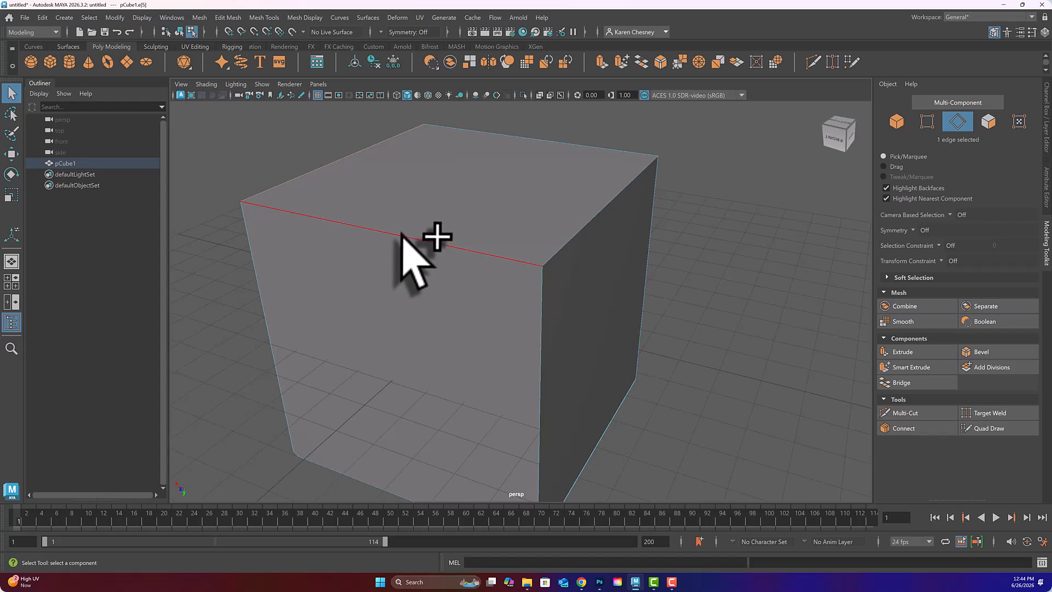
left_click(403, 234, "shift")
left_click(573, 235, "shift")
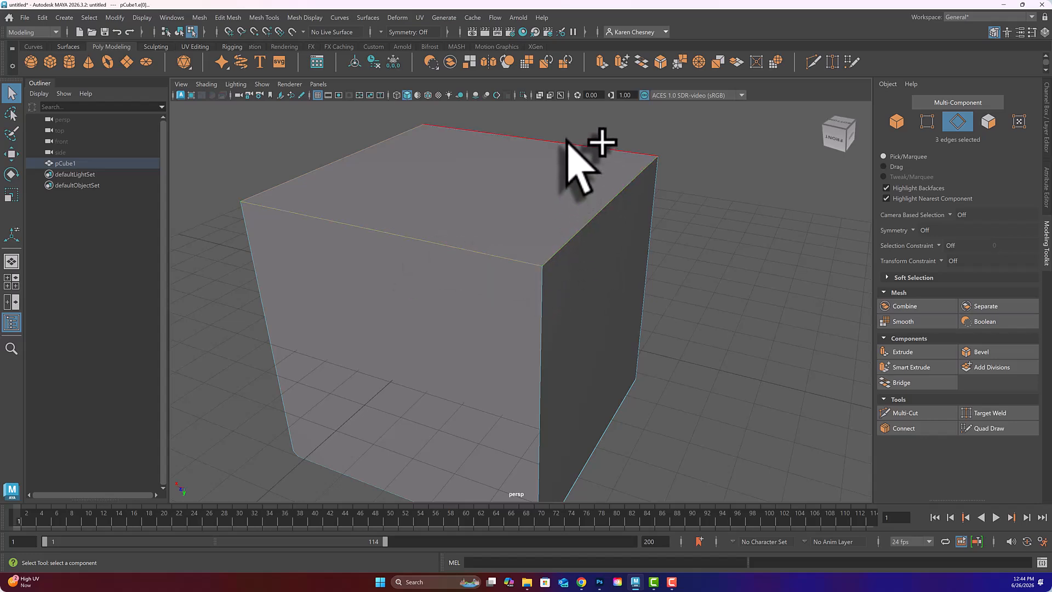
left_click(573, 147, "shift")
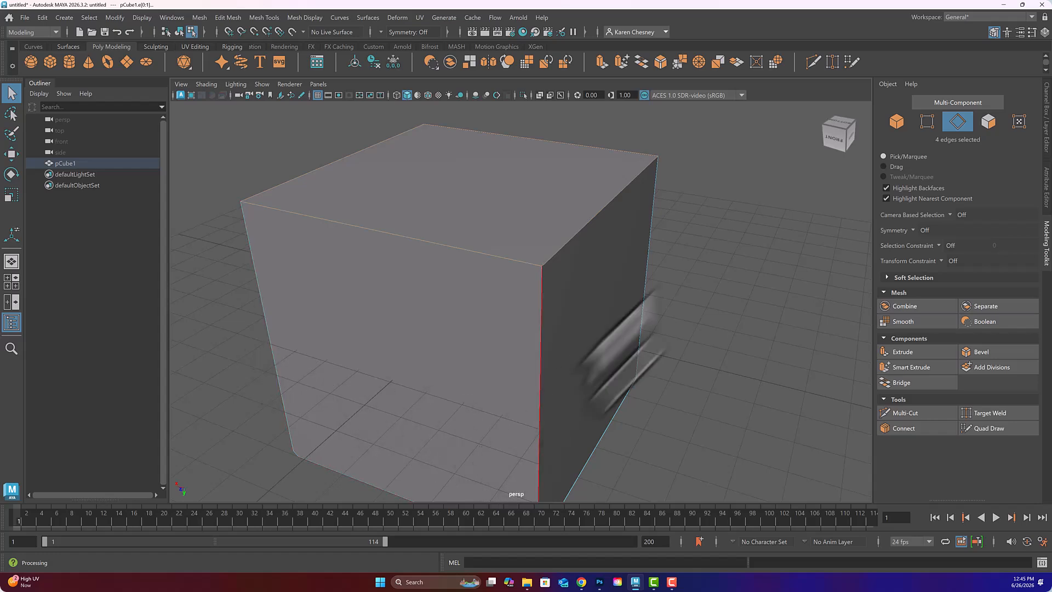
left_click(981, 352)
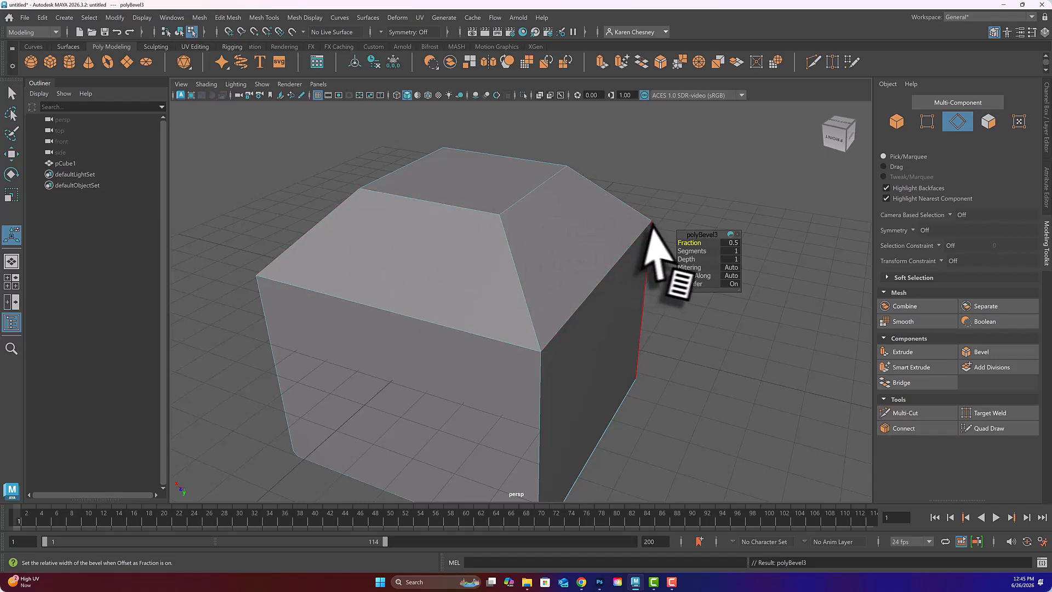
Set the four-edge bevel's fraction to 0.02, increase its segments, and return the cube to object mode, deselected
left_click_drag(685, 243, 725, 241)
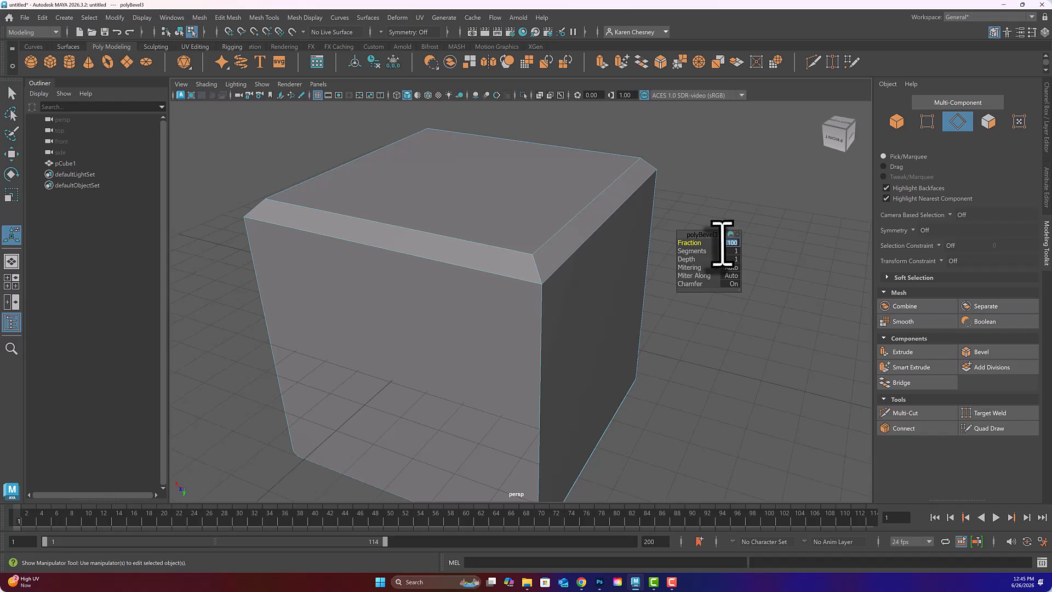
type(".02")
key("Return")
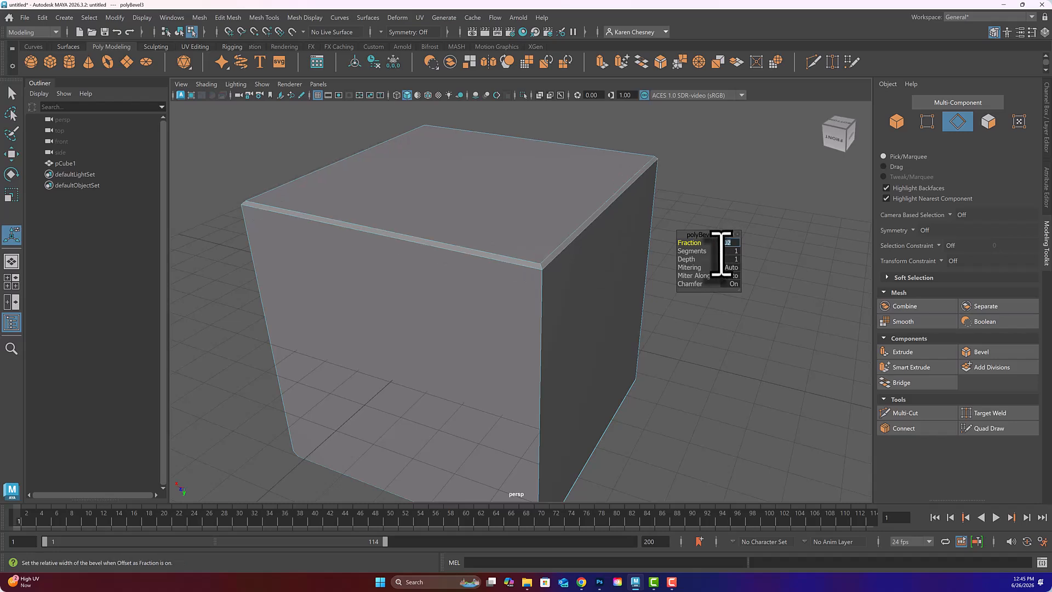
left_click_drag(704, 252, 705, 252)
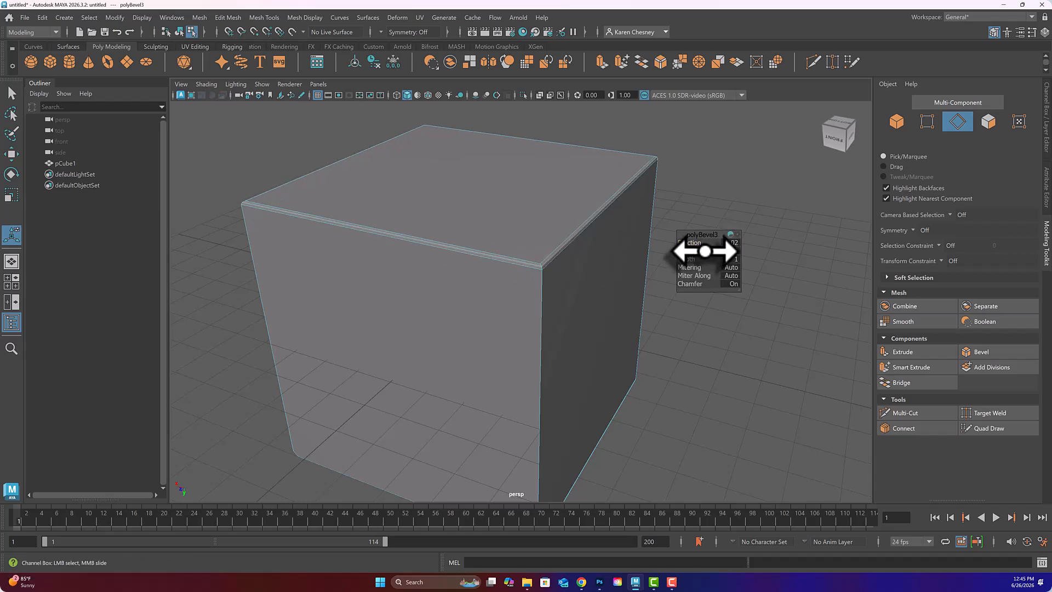
right_click_drag(564, 206, 634, 161)
left_click(728, 212)
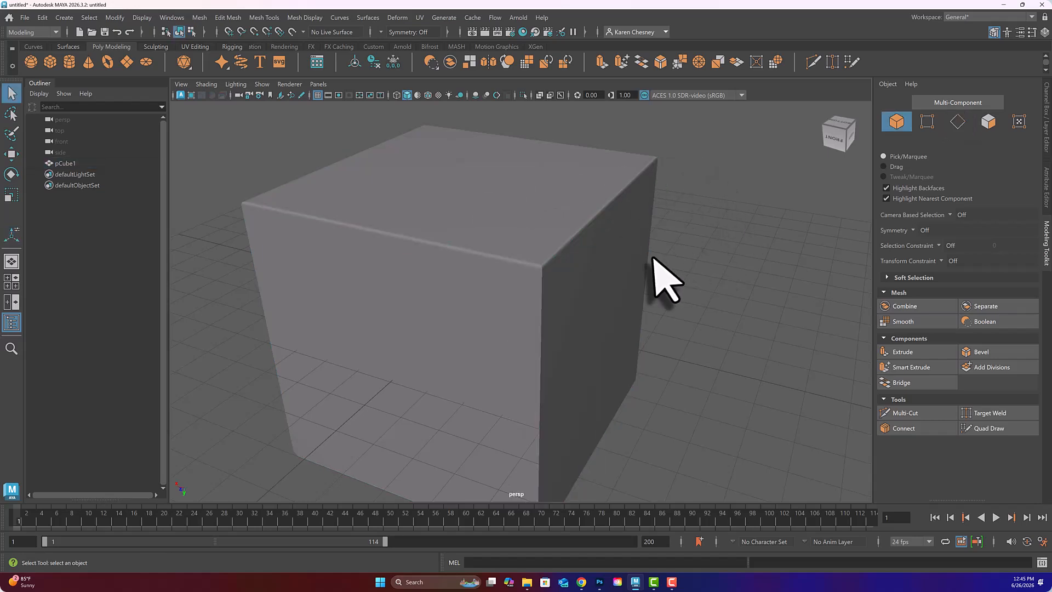
Select the bevelled cube and move it away from the origin to clear the centre of the grid
mouse_move(595, 244)
left_mouse_down("alt")
mouse_move(594, 235)
mouse_move(607, 244)
mouse_move(583, 249)
mouse_move(581, 233)
mouse_move(569, 239)
mouse_move(577, 228)
mouse_move(577, 239)
left_mouse_up("alt")
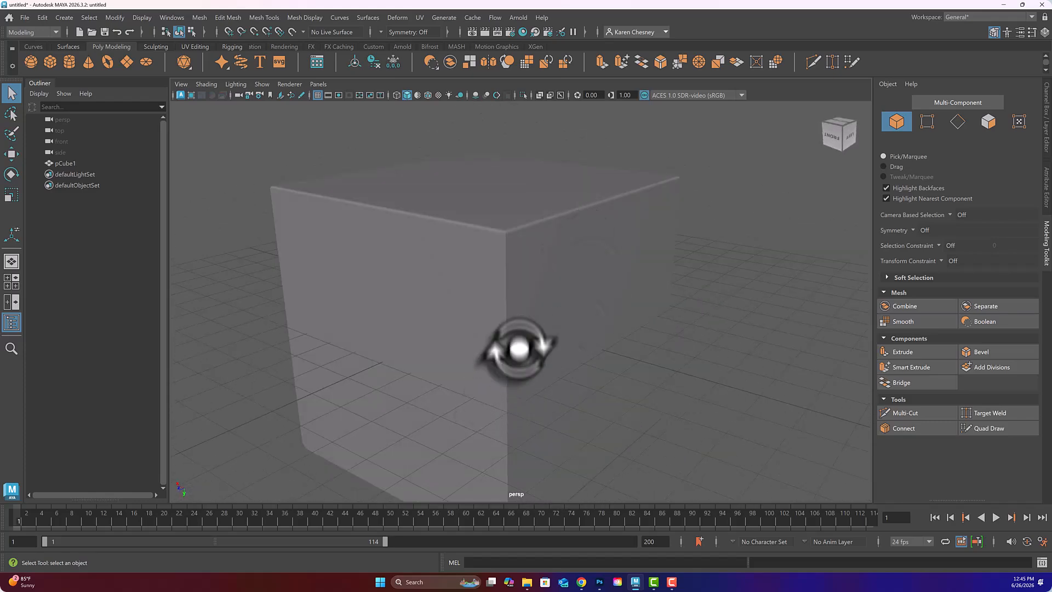
mouse_move(531, 282)
middle_mouse_down("alt")
mouse_move(544, 272)
mouse_move(538, 284)
middle_mouse_up("alt")
left_click_drag(537, 284, 538, 289, "alt")
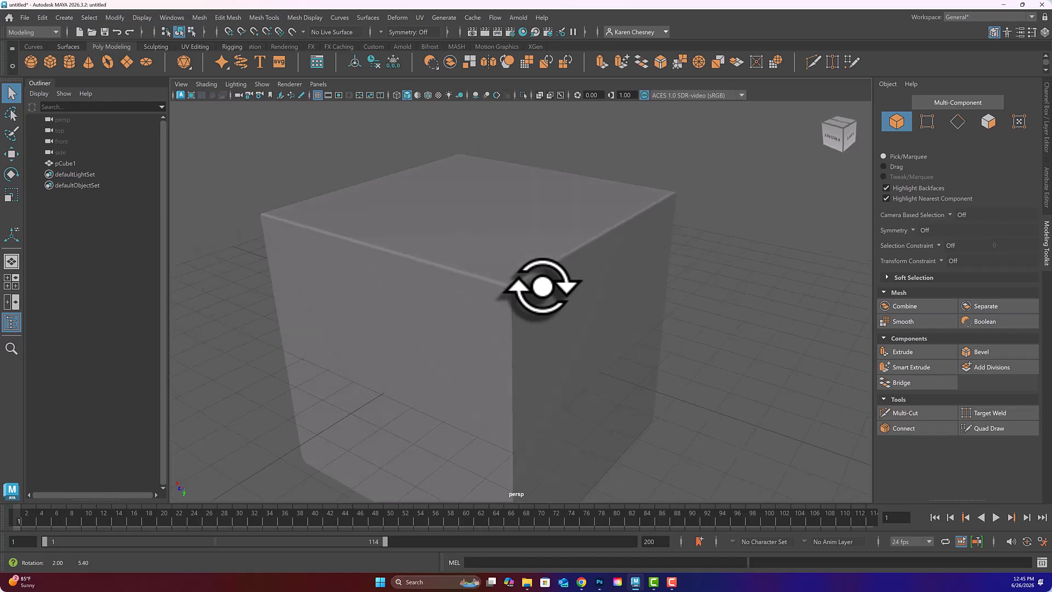
left_click(550, 261)
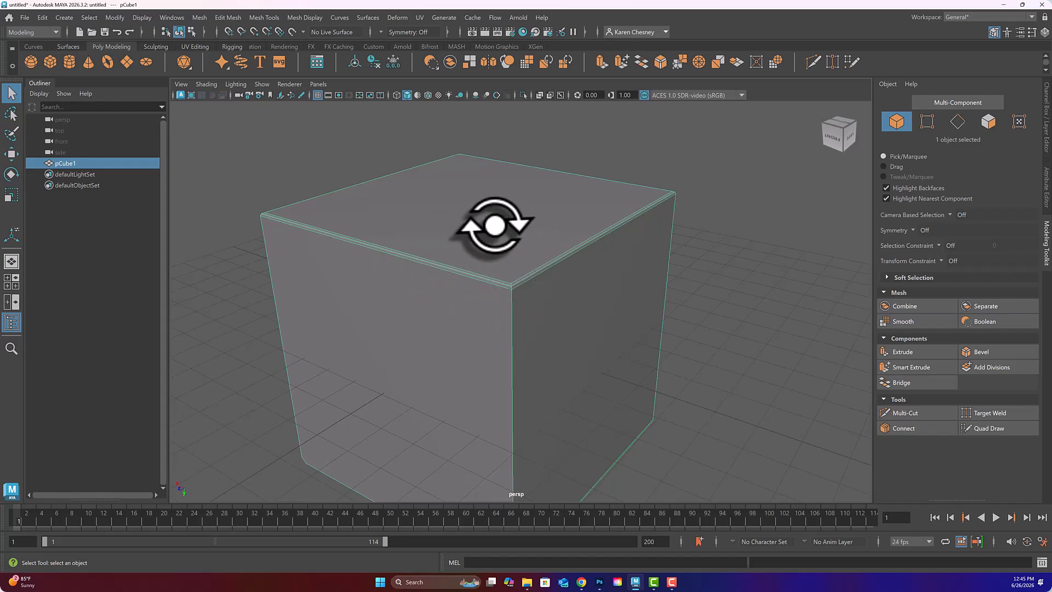
mouse_move(495, 226)
left_mouse_down("alt")
mouse_move(580, 226)
mouse_move(481, 221)
left_mouse_up("alt")
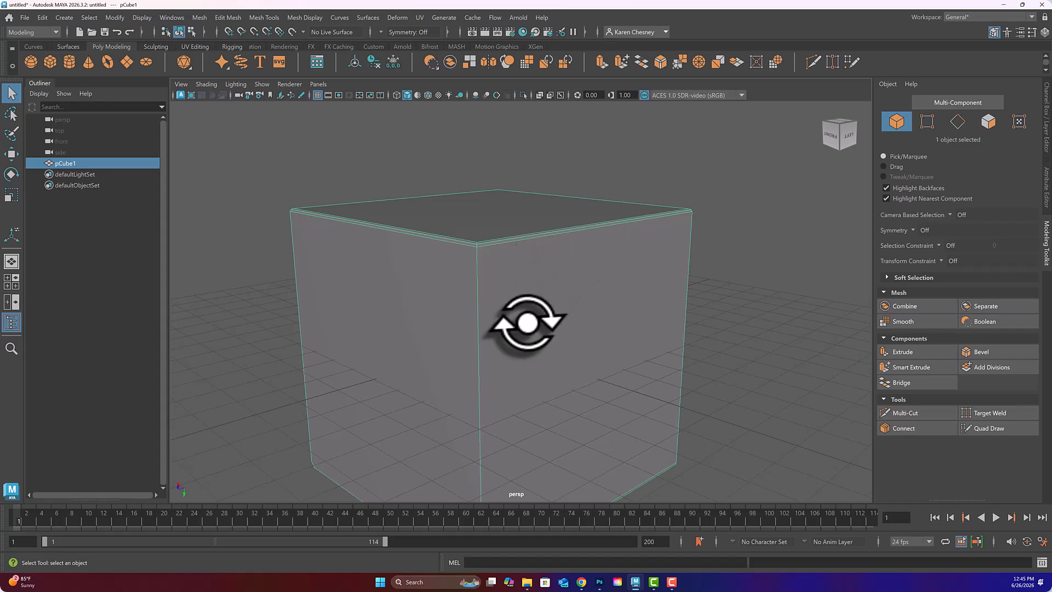
scroll(554, 311, "down", 3)
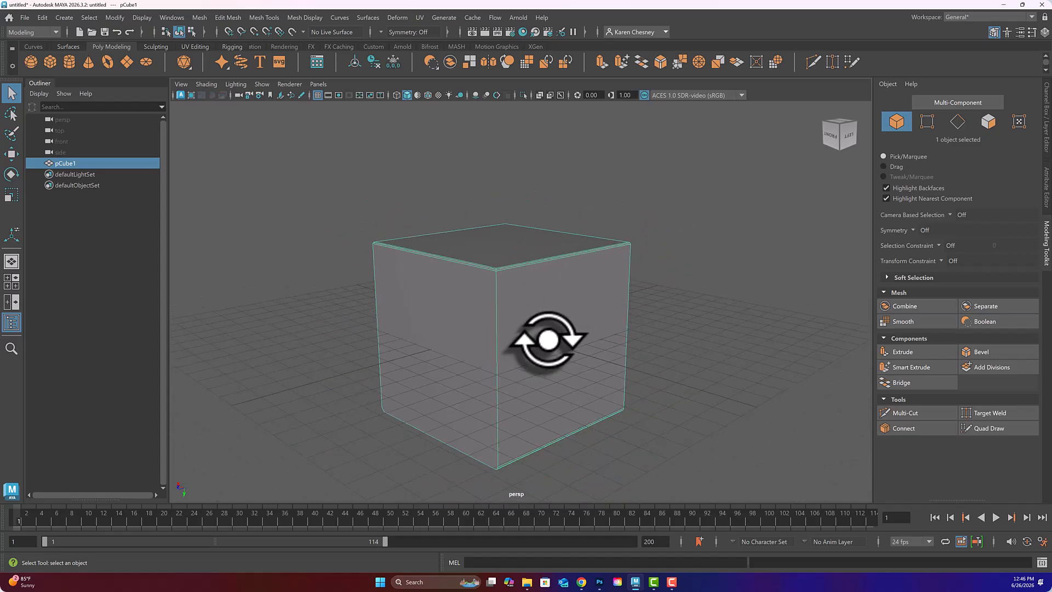
key("w")
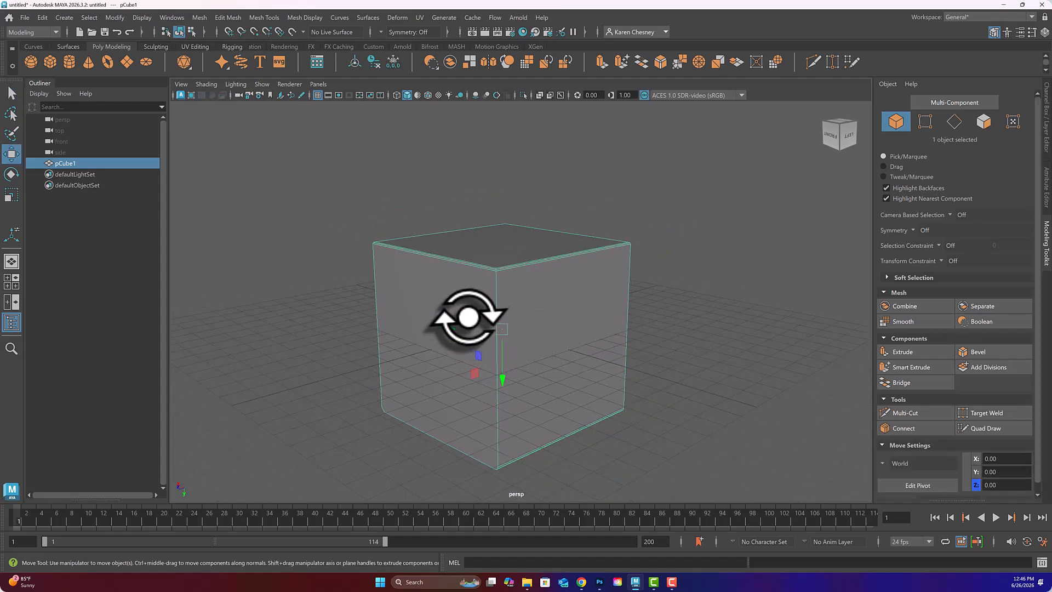
left_click_drag(468, 317, 277, 258)
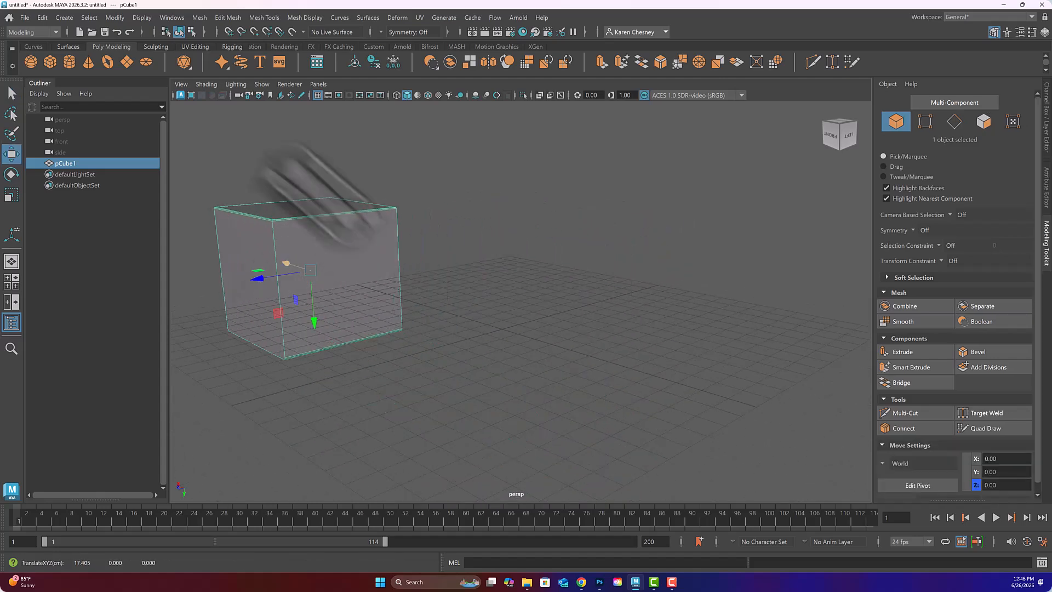
Create a second polygon cube at the origin and scale it uniformly to about 8.31
left_click(50, 62)
key("r")
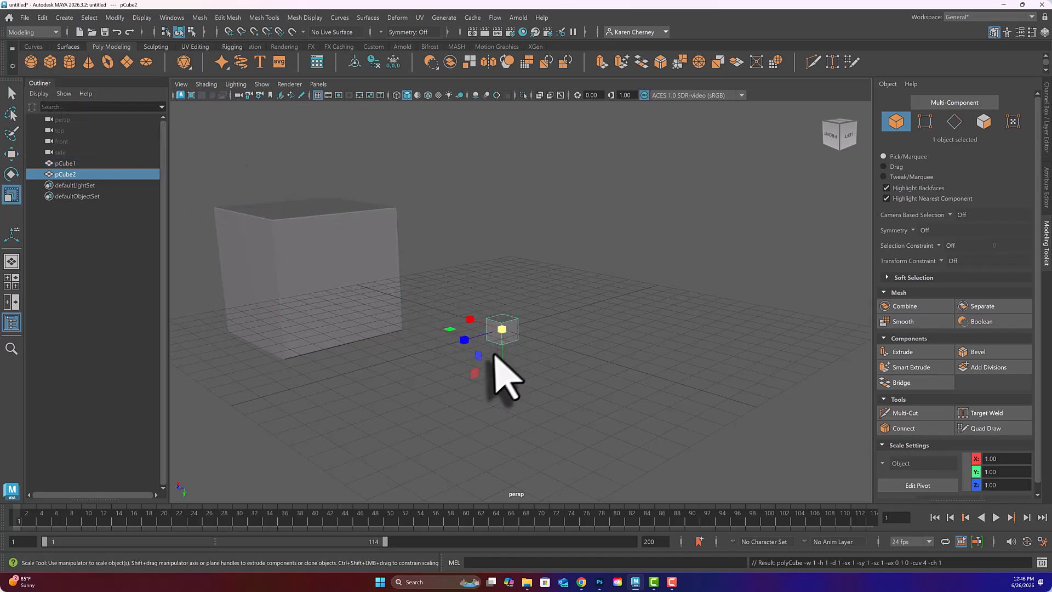
left_click_drag(500, 330, 636, 339)
Select all 12 edges of the second cube, check the selection in wireframe display, and bevel them
mouse_move(564, 340)
left_mouse_down("alt")
mouse_move(580, 340)
mouse_move(527, 286)
left_mouse_up("alt")
right_click(525, 268)
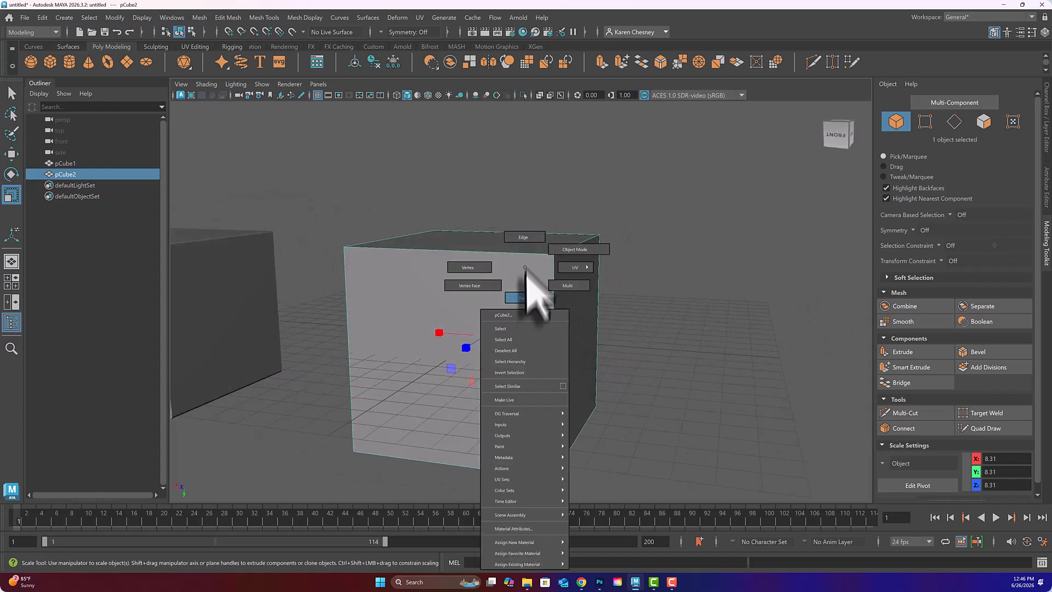
left_click(522, 237)
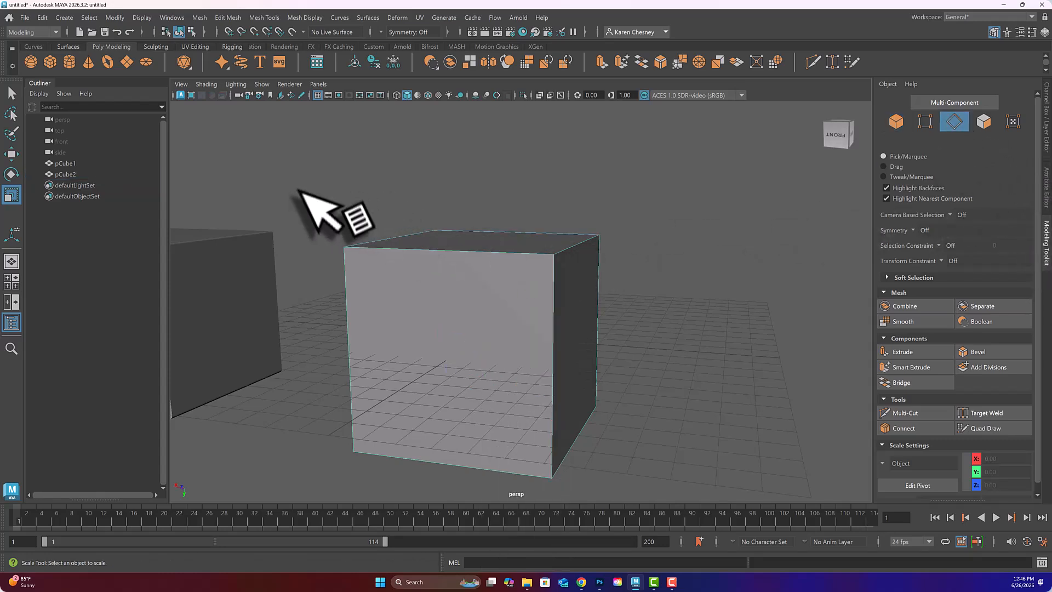
left_click_drag(331, 205, 682, 491)
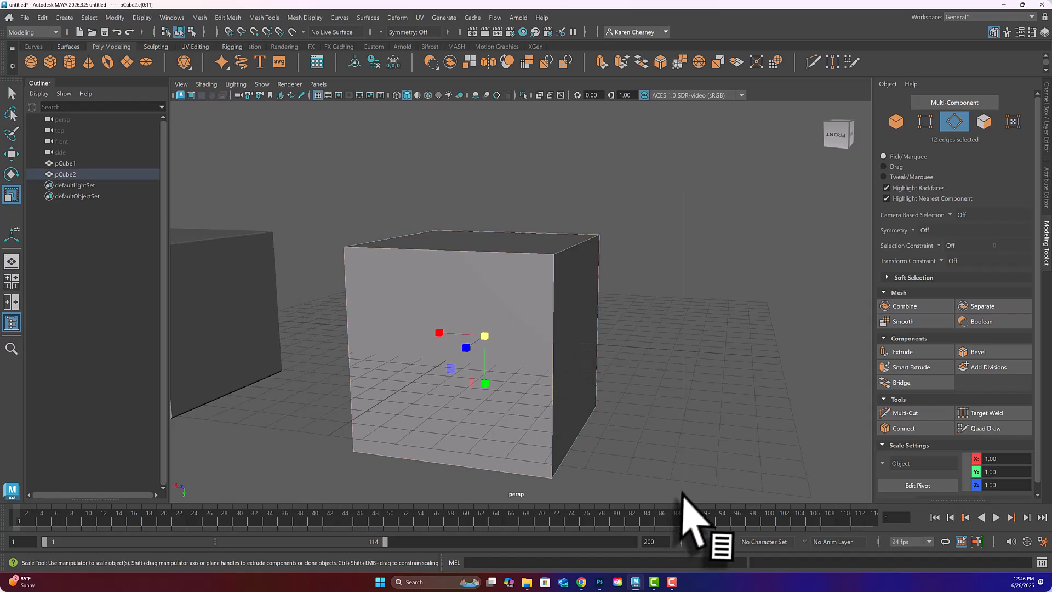
key("4")
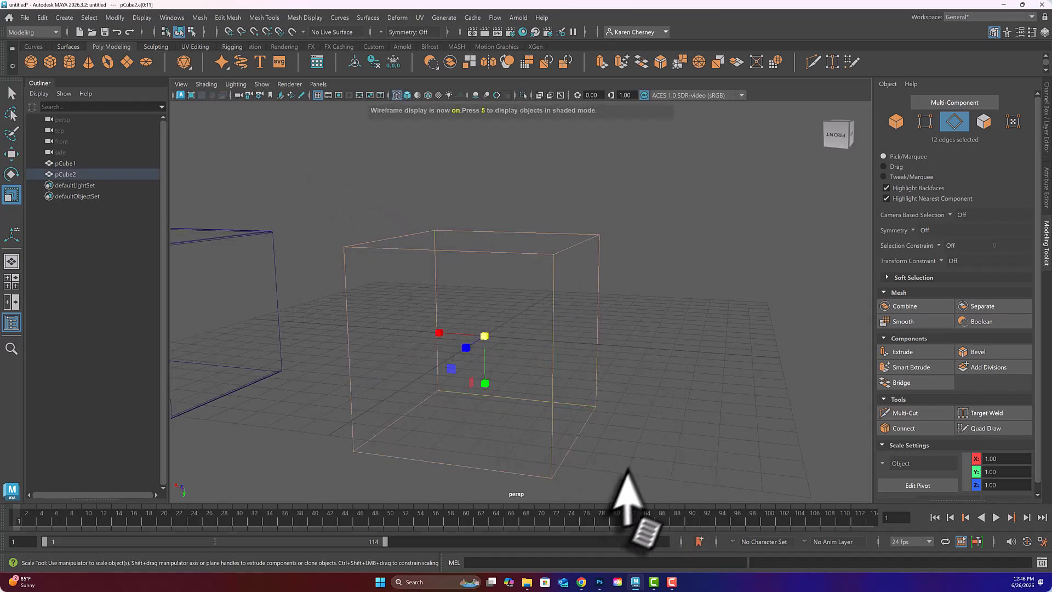
key("5")
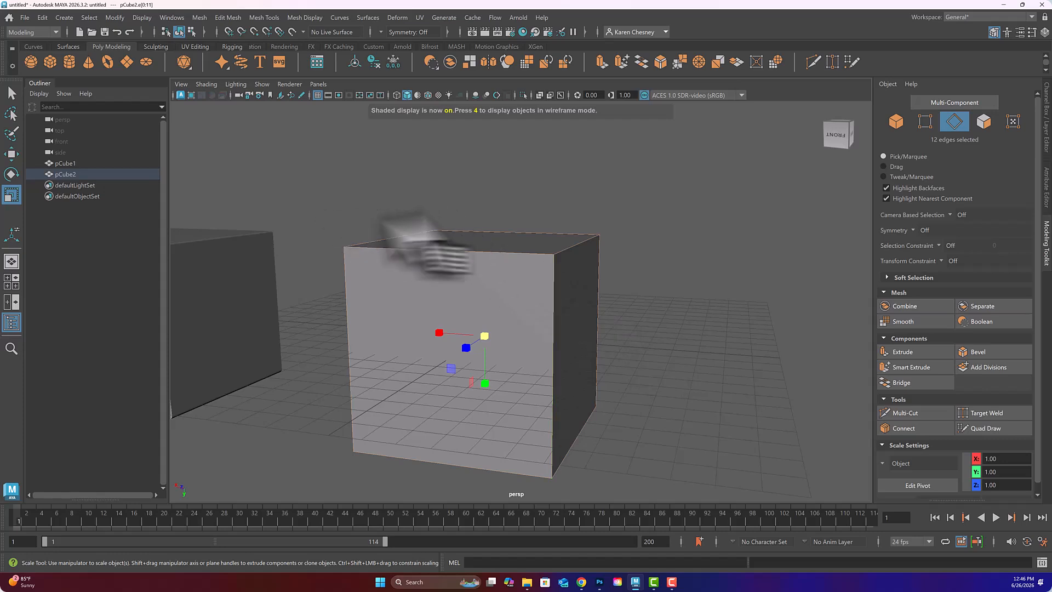
left_click(970, 351)
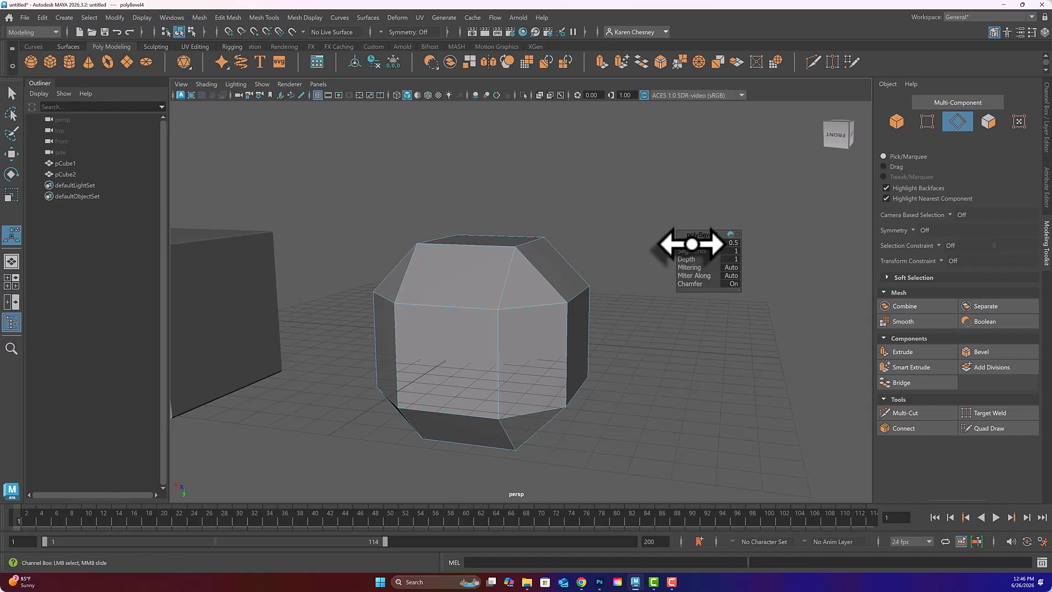
Give the second cube's bevel a fraction of 0.1 and 3 segments, and return it to object mode, deselected
left_click_drag(690, 244, 688, 244)
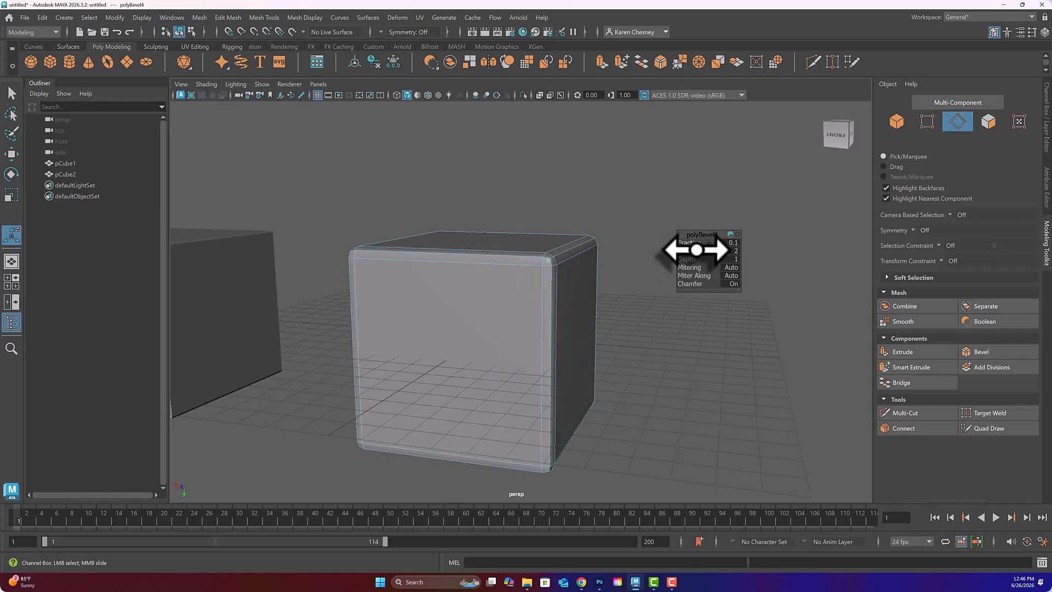
left_click_drag(696, 250, 701, 249)
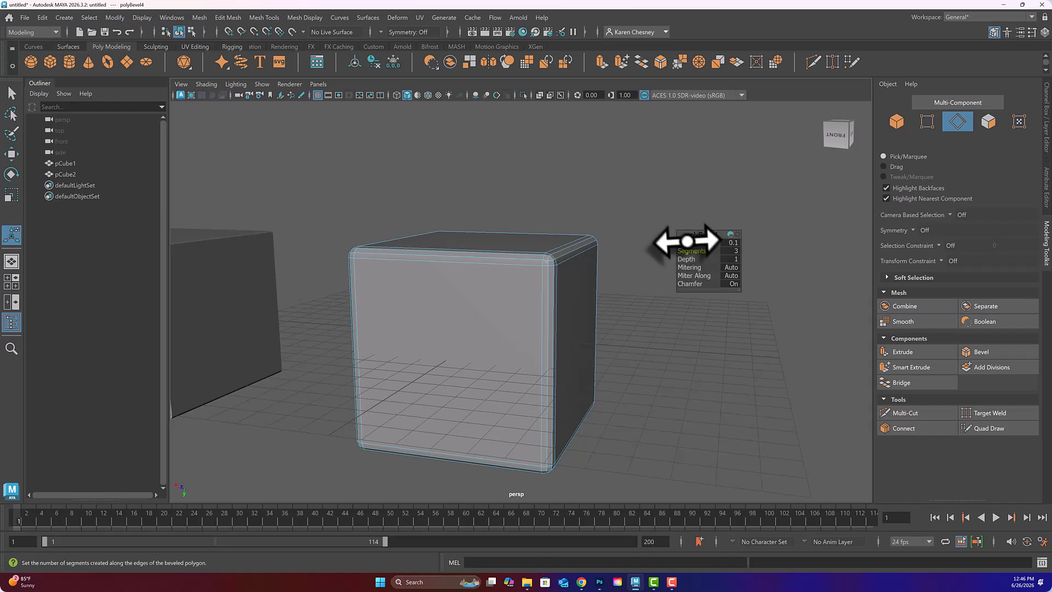
left_click(626, 213)
right_click_drag(518, 298, 565, 276)
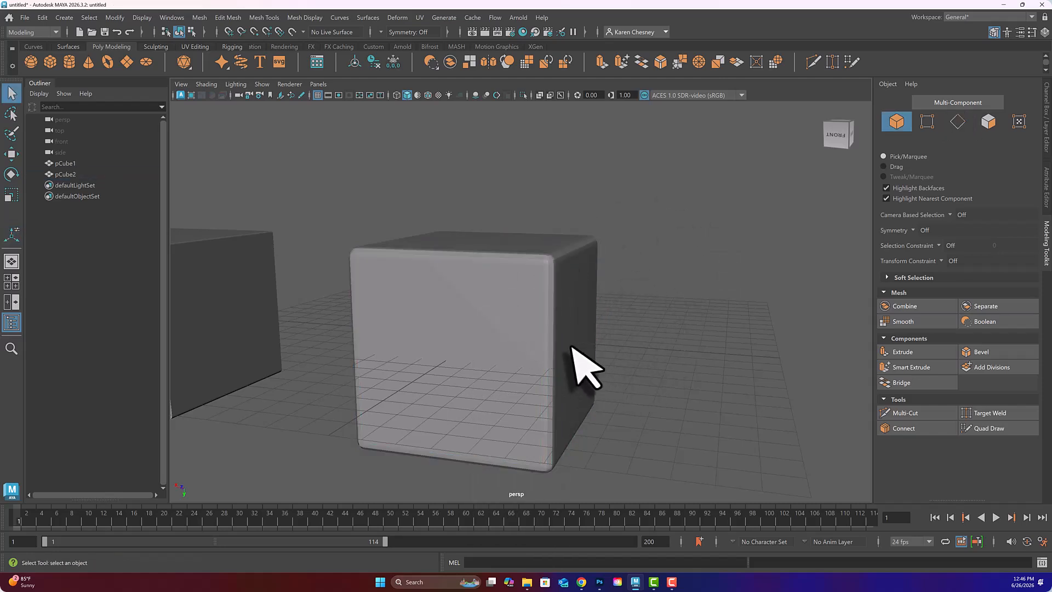
Move the second bevelled cube back from the grid's centre to about X 19.66, Z -19.49
left_click_drag(573, 338, 549, 331, "alt")
left_click(548, 331)
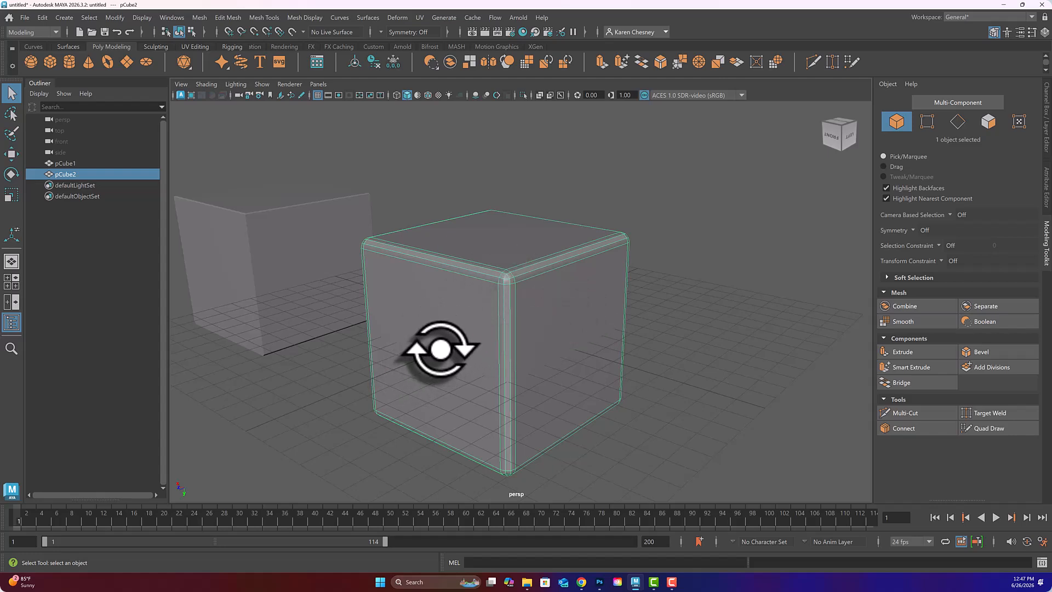
key("w")
left_click_drag(460, 343, 435, 239)
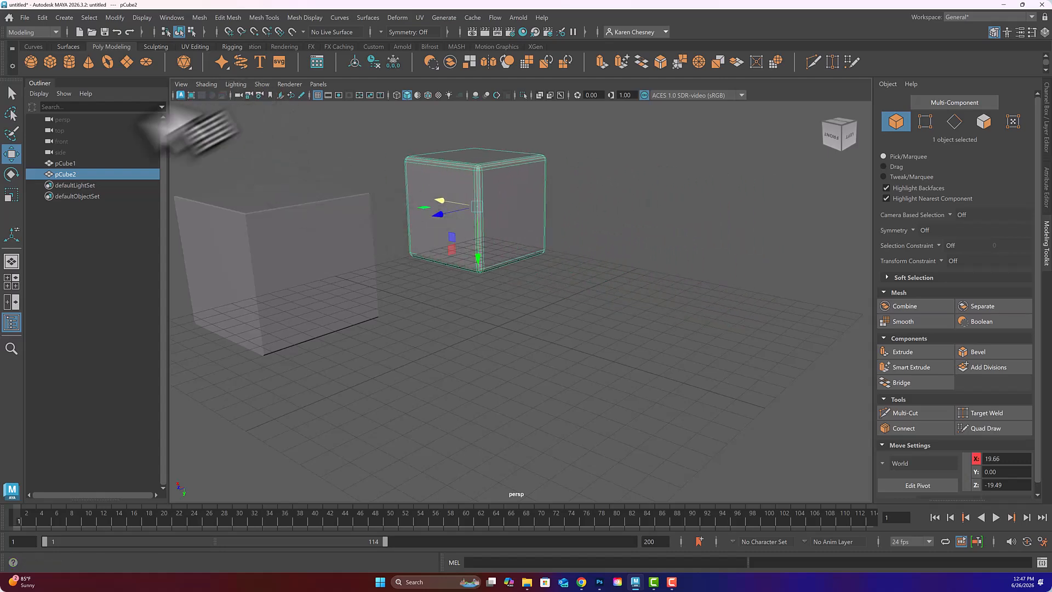
Create a third polygon cube at the origin and scale it uniformly to about 7.41
left_click(50, 61)
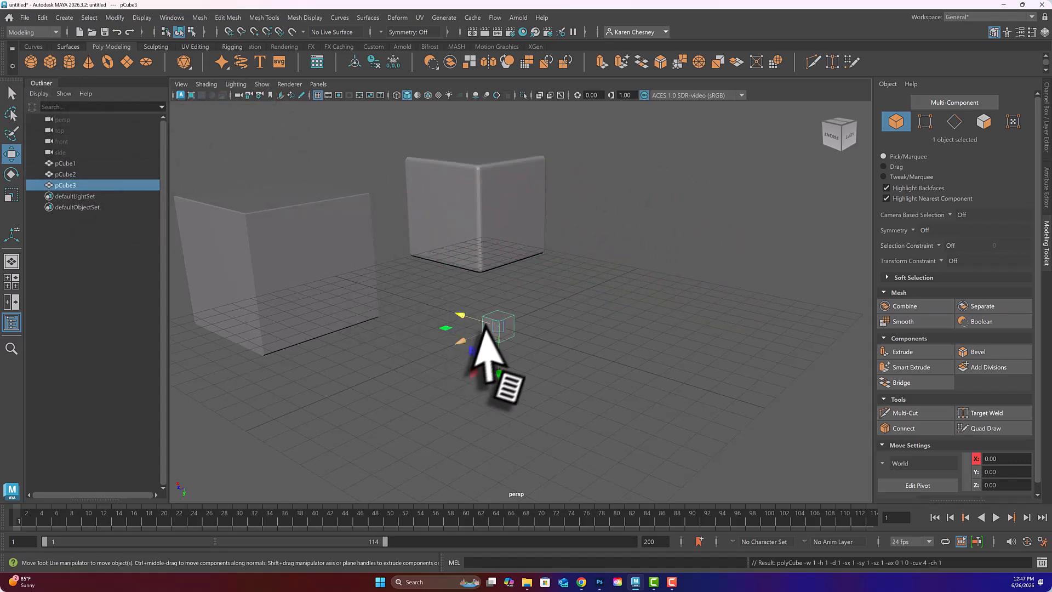
key("r")
left_click_drag(497, 327, 614, 312)
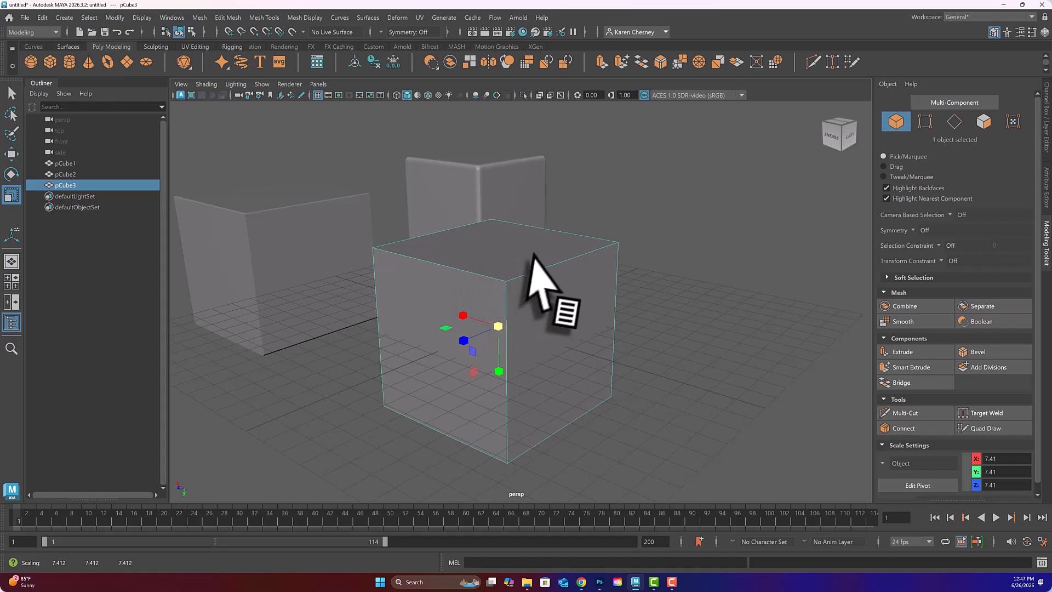
Show the third cube's attributes and rename the cube as chair
left_click(1047, 190)
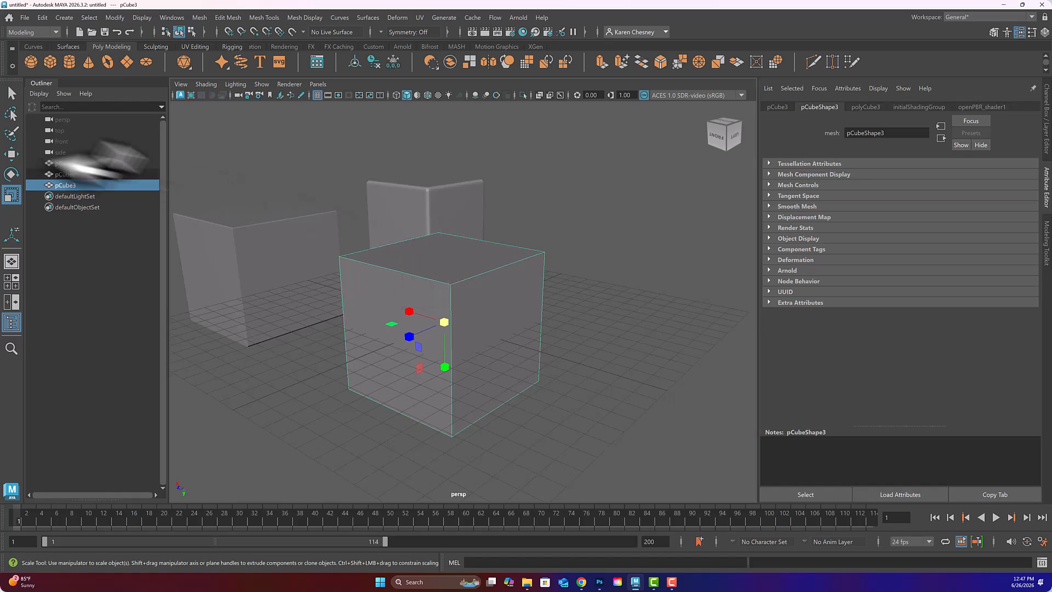
double_click(64, 186)
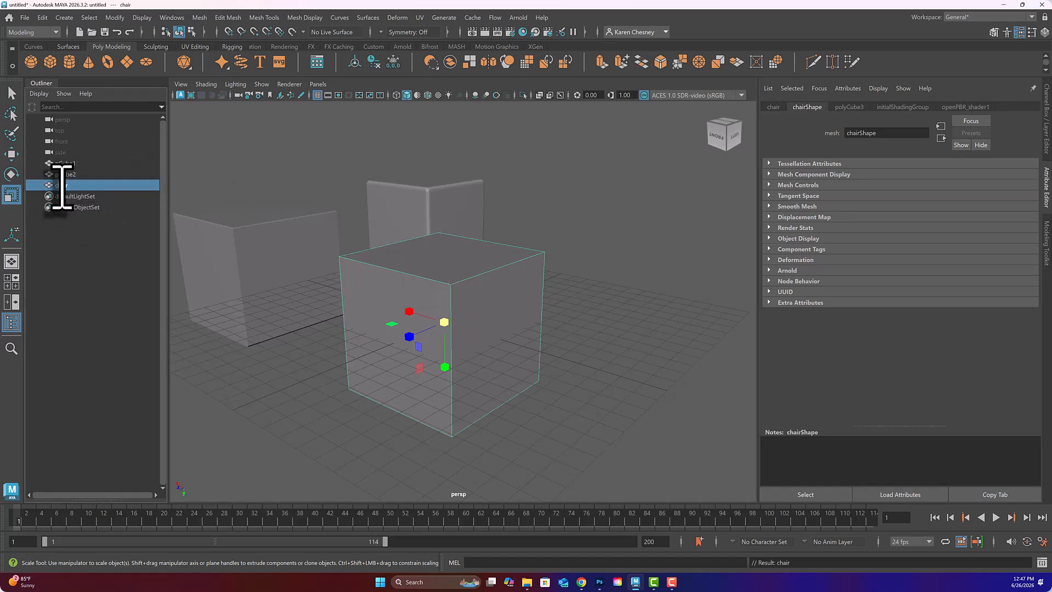
Set the chair cube's subdivisions to 1 in width, 2 in height and 1 in depth, comparing it with the first bevelled cube
left_click(848, 107)
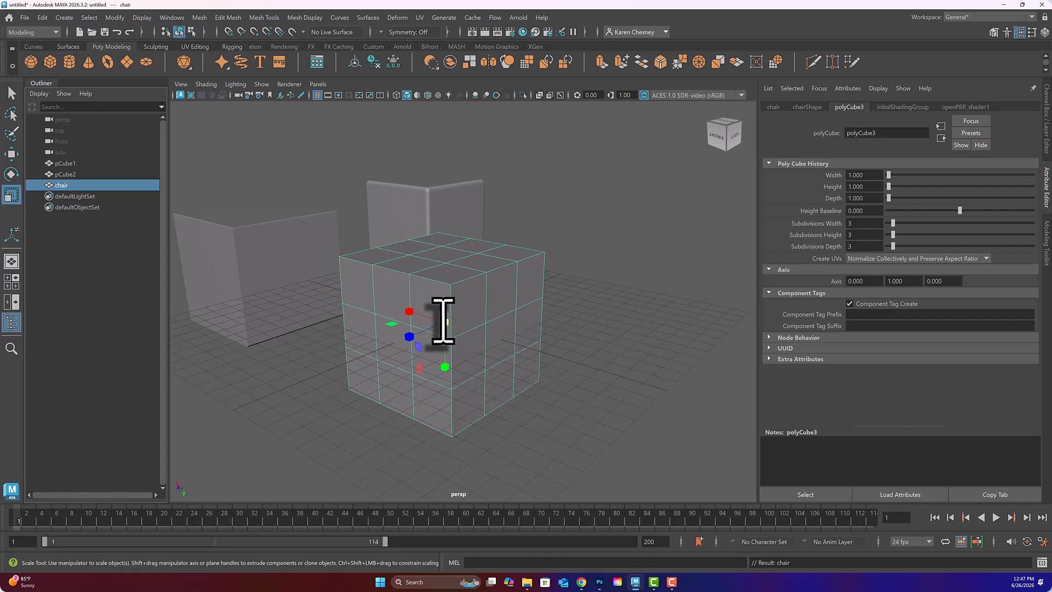
left_click(629, 215)
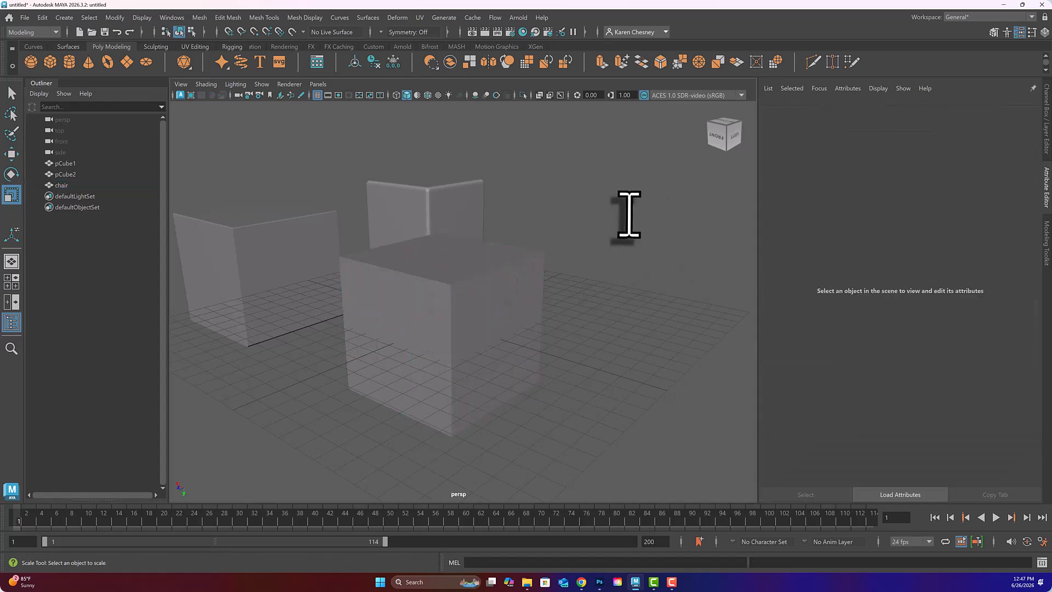
left_click(272, 254)
left_click(408, 293)
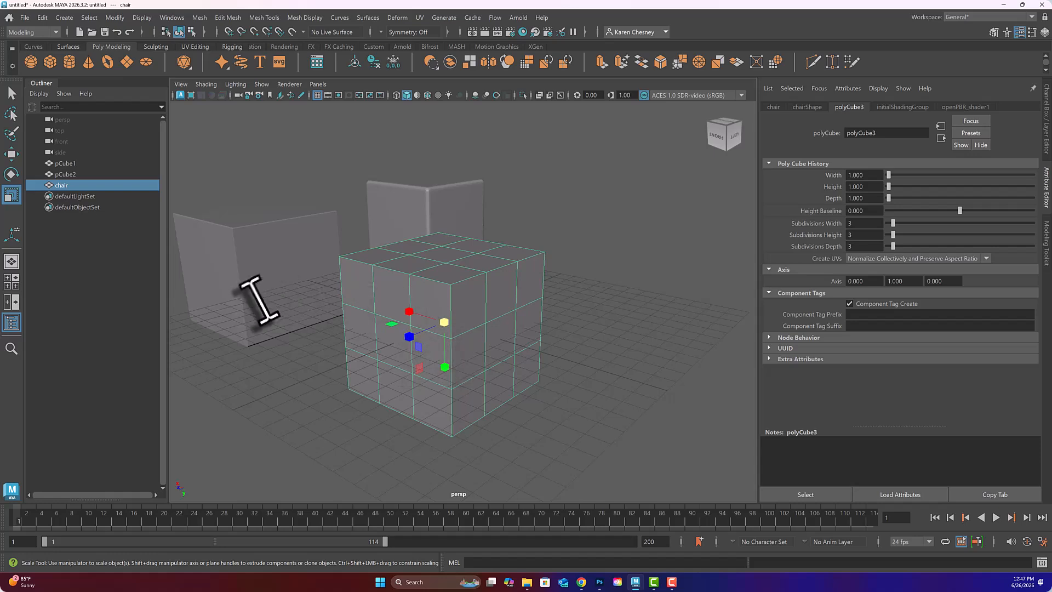
left_click(258, 269)
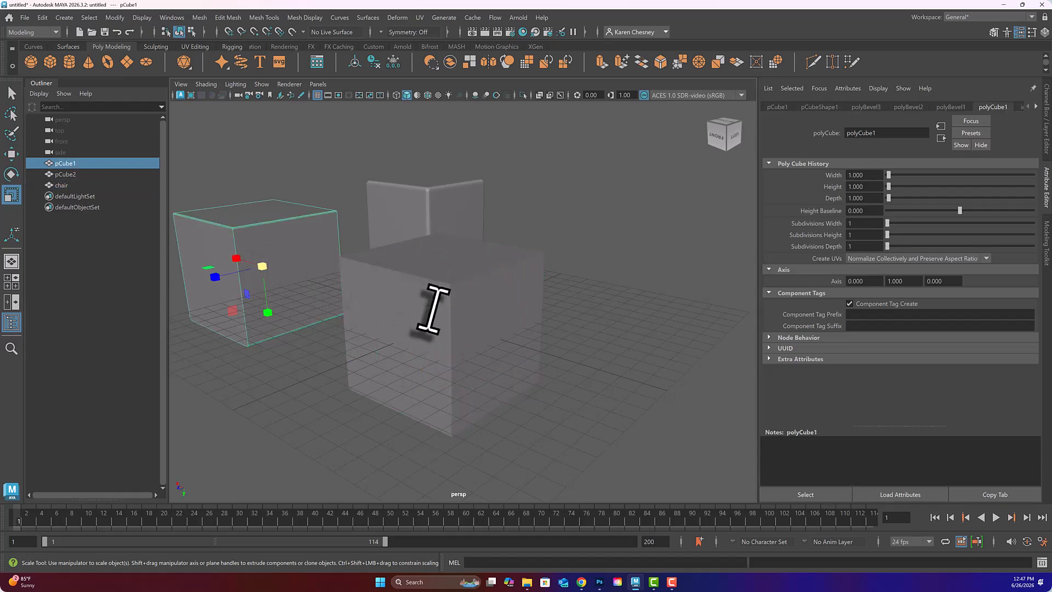
left_click(433, 310)
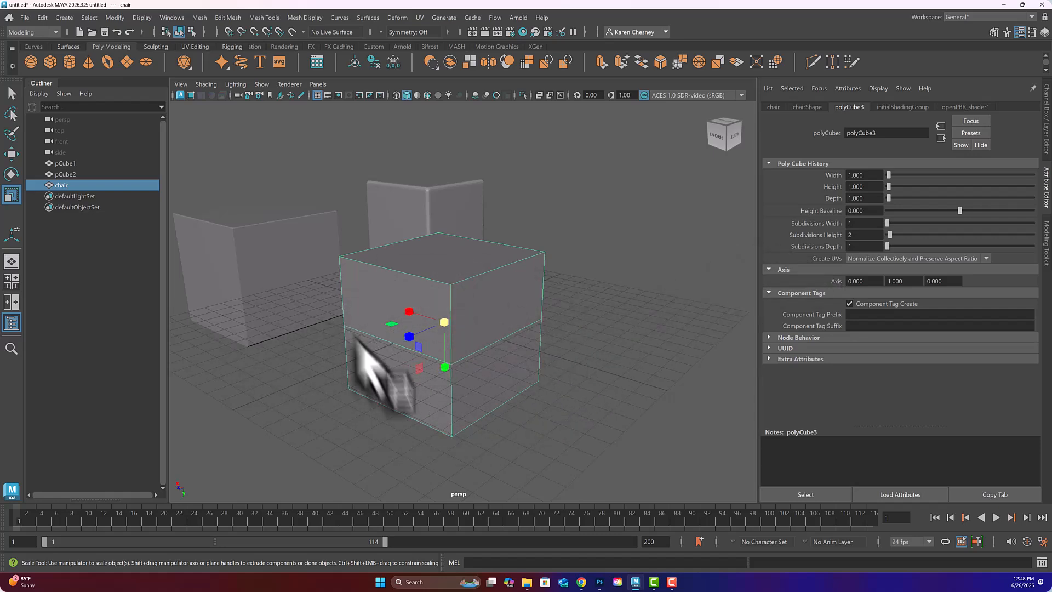
Try 22 height subdivisions on the chair cube and bring the value back to 2
mouse_move(496, 321)
left_mouse_down("alt")
mouse_move(435, 336)
mouse_move(357, 317)
mouse_move(486, 312)
mouse_move(507, 321)
left_mouse_up("alt")
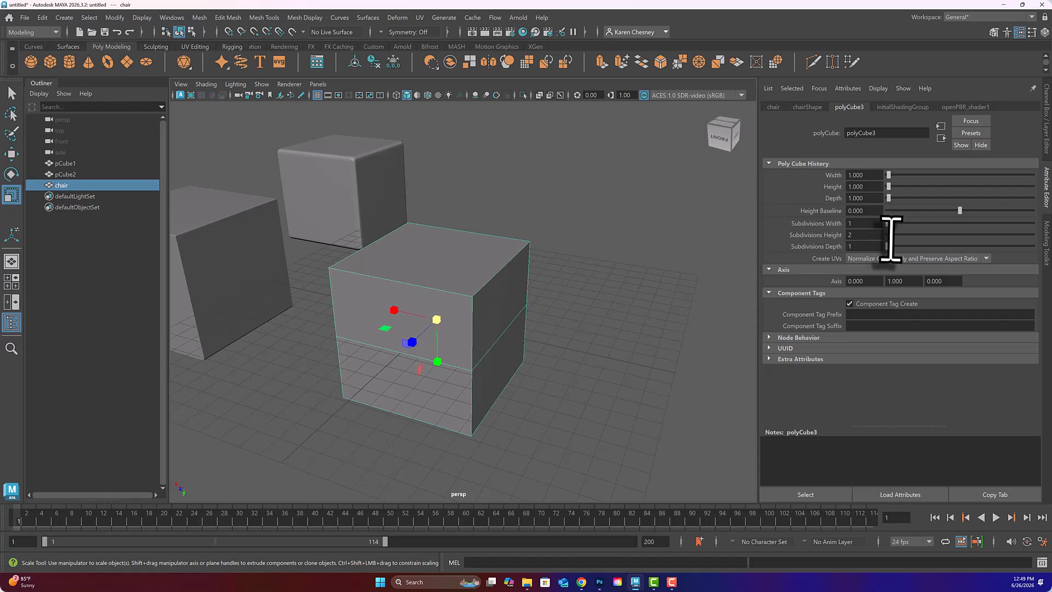
left_click_drag(902, 238, 949, 234)
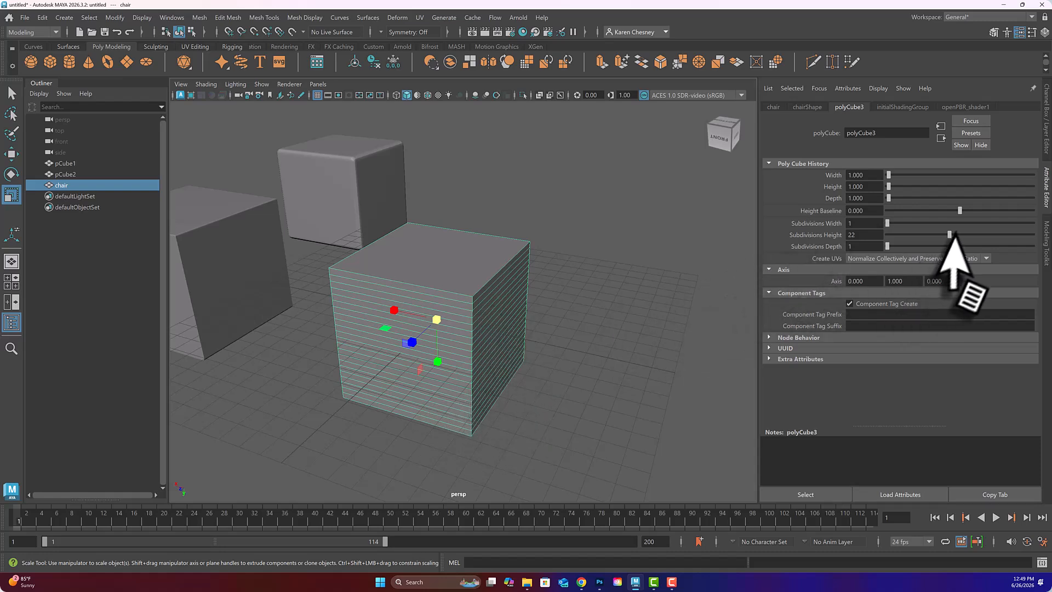
left_click_drag(950, 233, 887, 244)
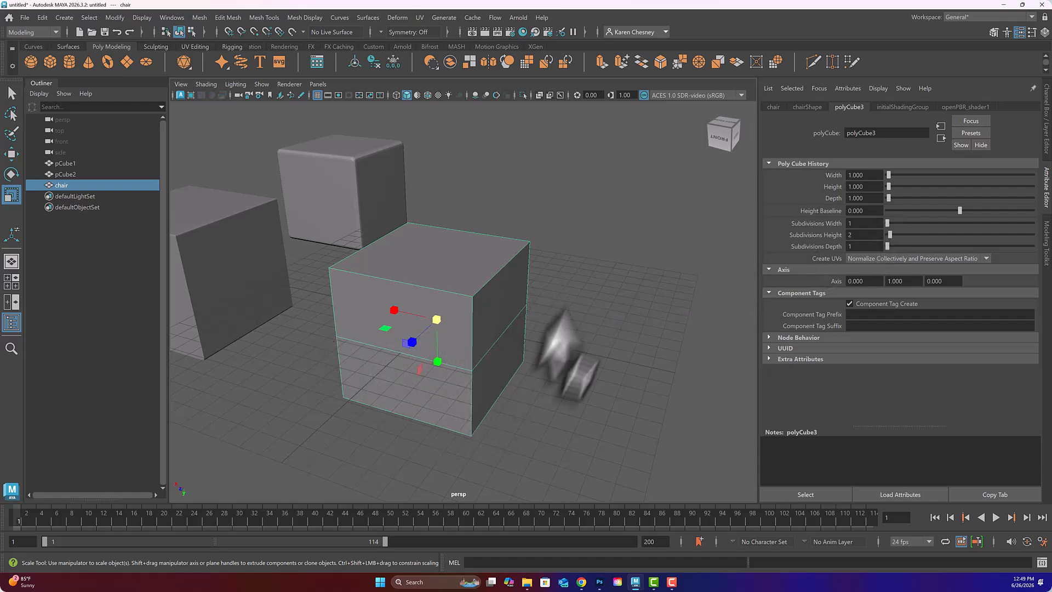
Select the chair cube's middle edge loop in edge mode and move it down close to the cube's bottom face
right_click(366, 341)
right_click_drag(366, 341, 364, 237)
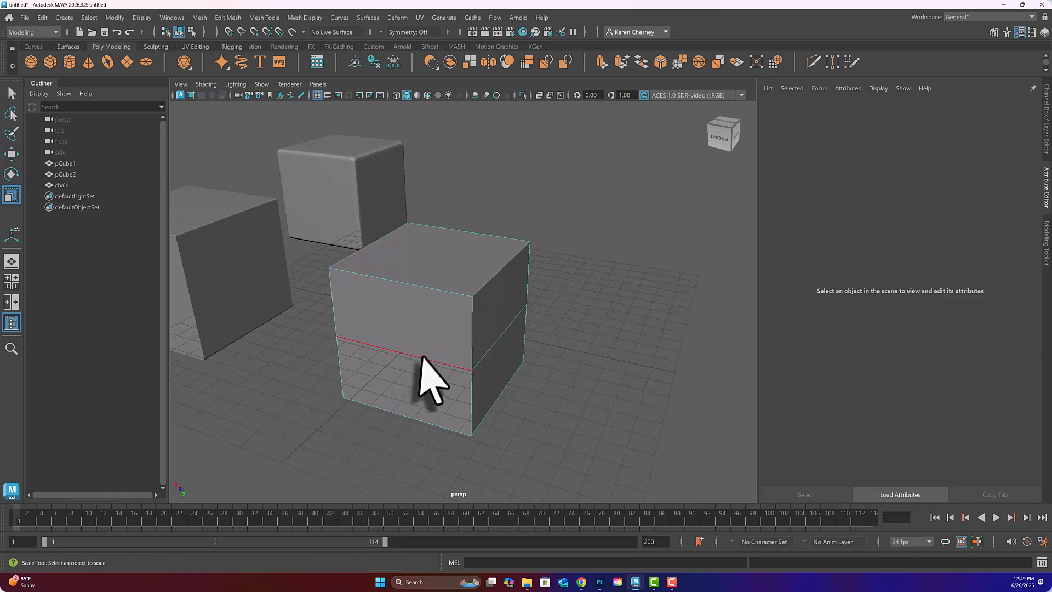
left_click(417, 359)
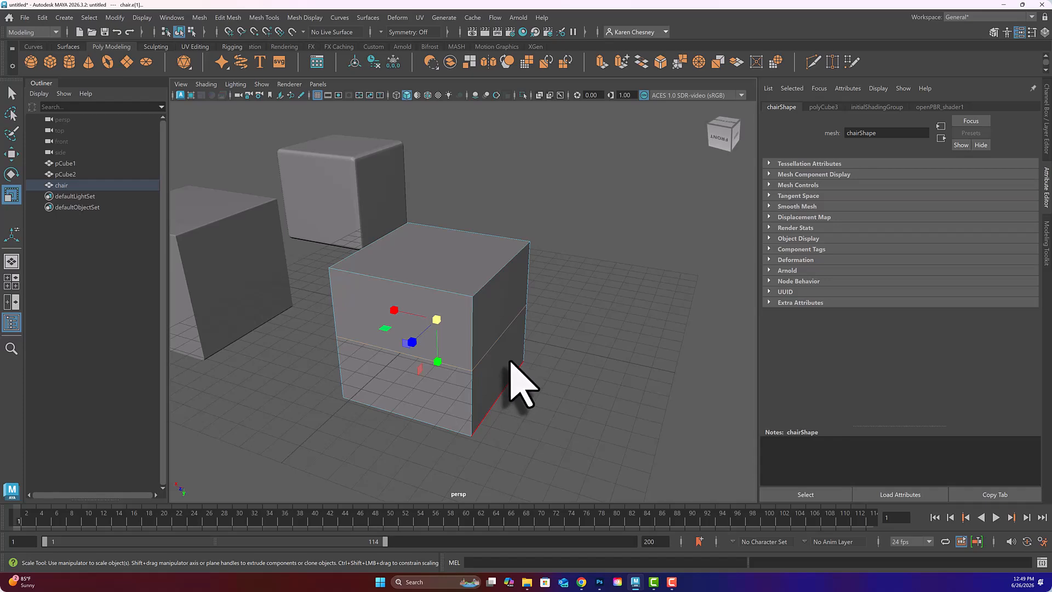
left_click_drag(500, 346, 543, 345, "alt")
key("w")
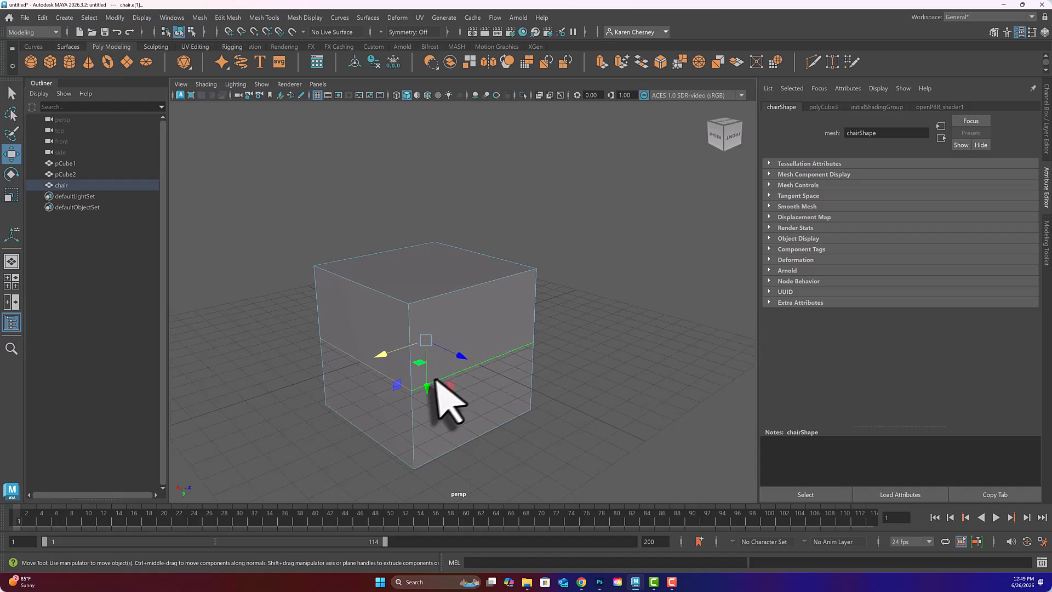
left_click_drag(426, 386, 426, 374)
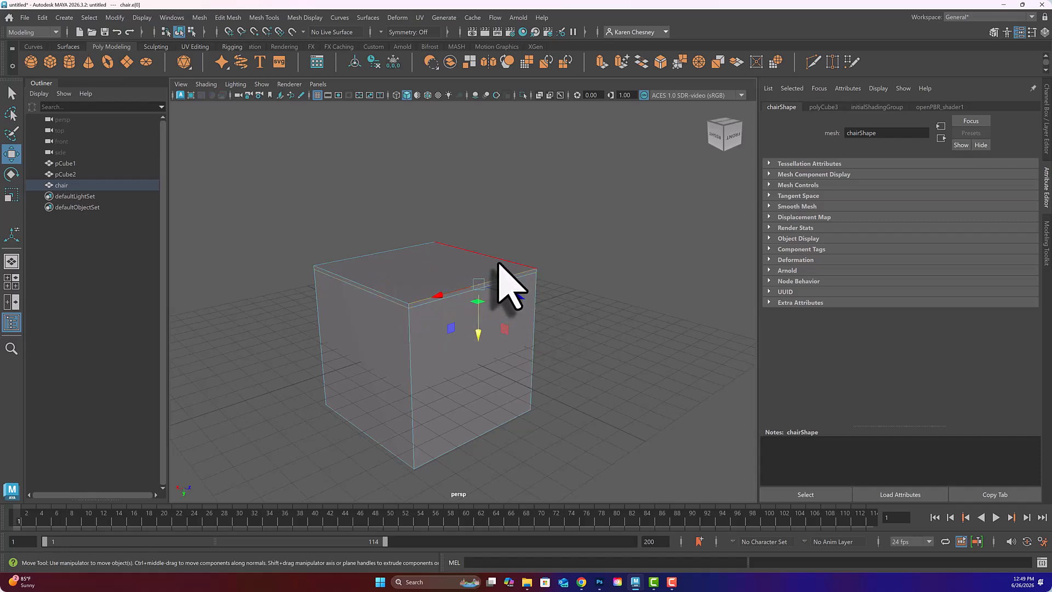
Bevel the four edges around the chair cube's bottom face with a fraction of 0.5 and 1 segment
left_click(496, 263, "shift")
left_click(403, 250, "shift")
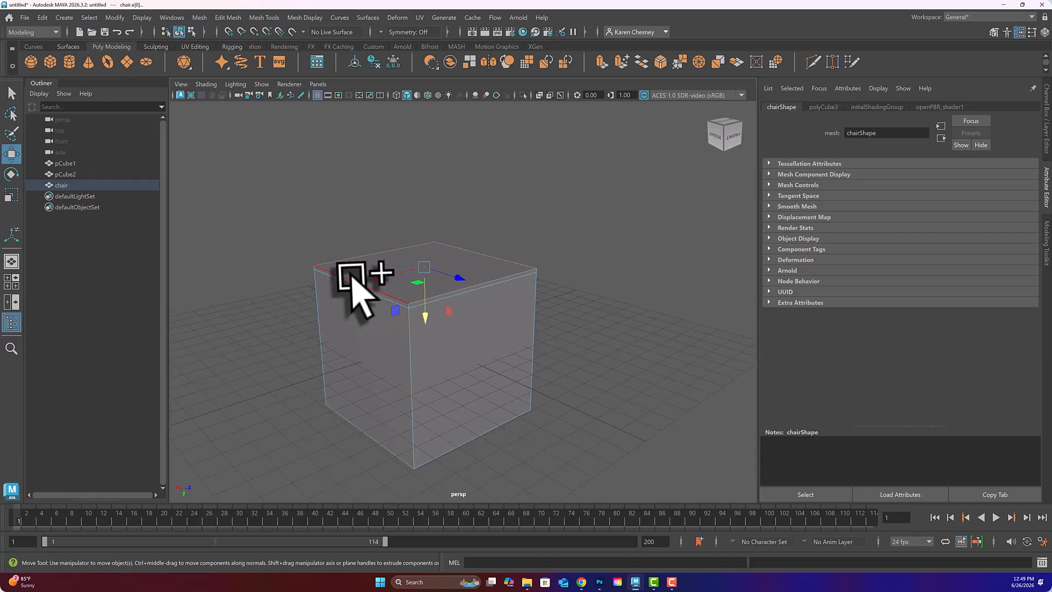
left_click(352, 279, "shift")
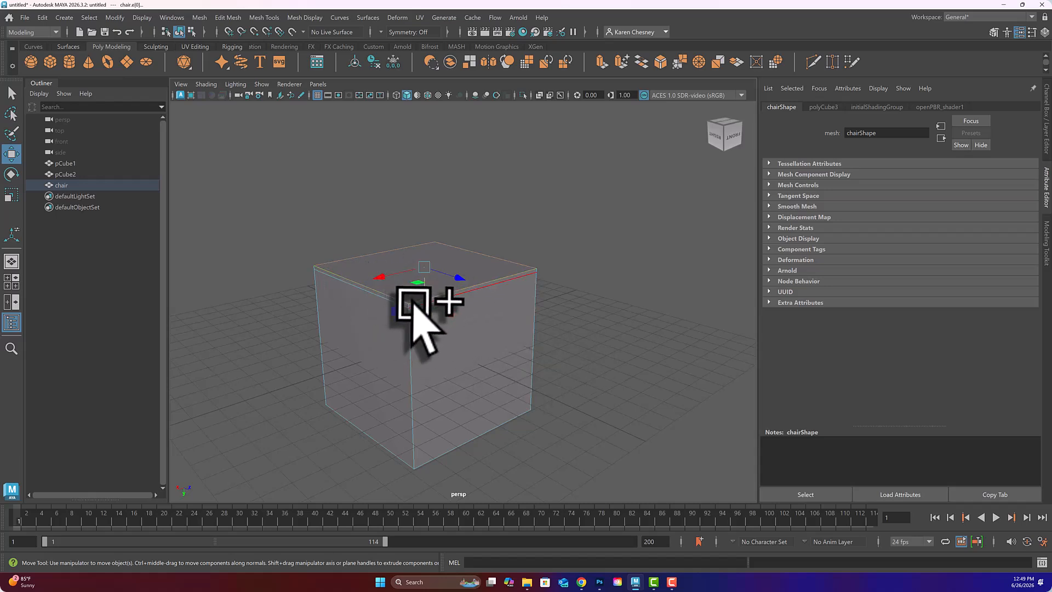
left_click(1046, 241)
left_click(986, 350)
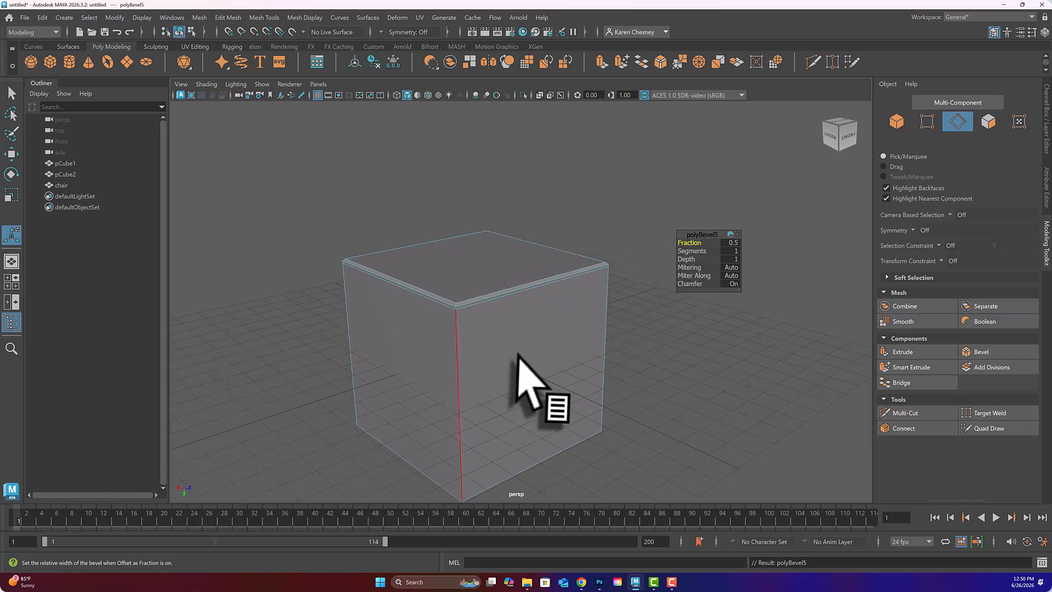
Examine the chair cube's bevelled bottom edges from below, from the side and from above
mouse_move(519, 357)
left_mouse_down("alt")
mouse_move(512, 303)
mouse_move(526, 271)
mouse_move(535, 291)
mouse_move(507, 360)
mouse_move(535, 352)
left_mouse_up("alt")
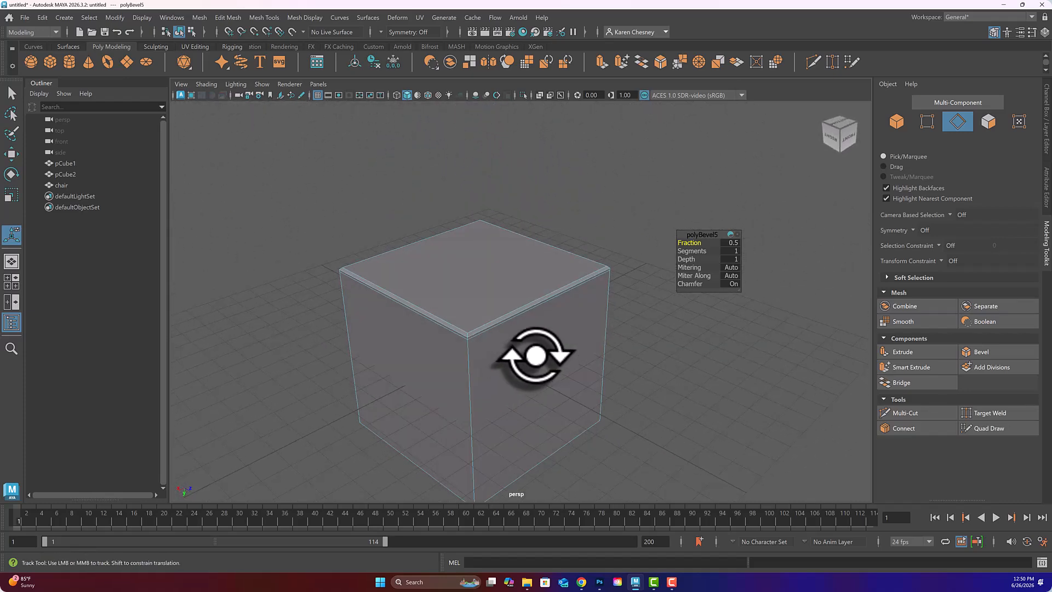
middle_click_drag(536, 353, 532, 291, "alt")
left_click_drag(531, 299, 543, 304, "alt")
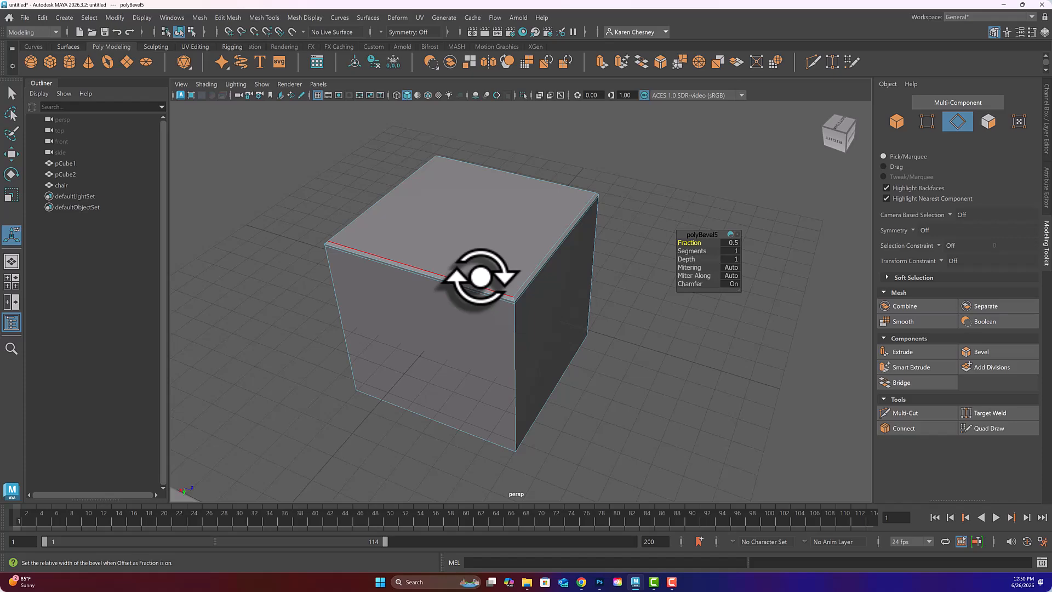
left_click_drag(478, 295, 181, 486, "alt")
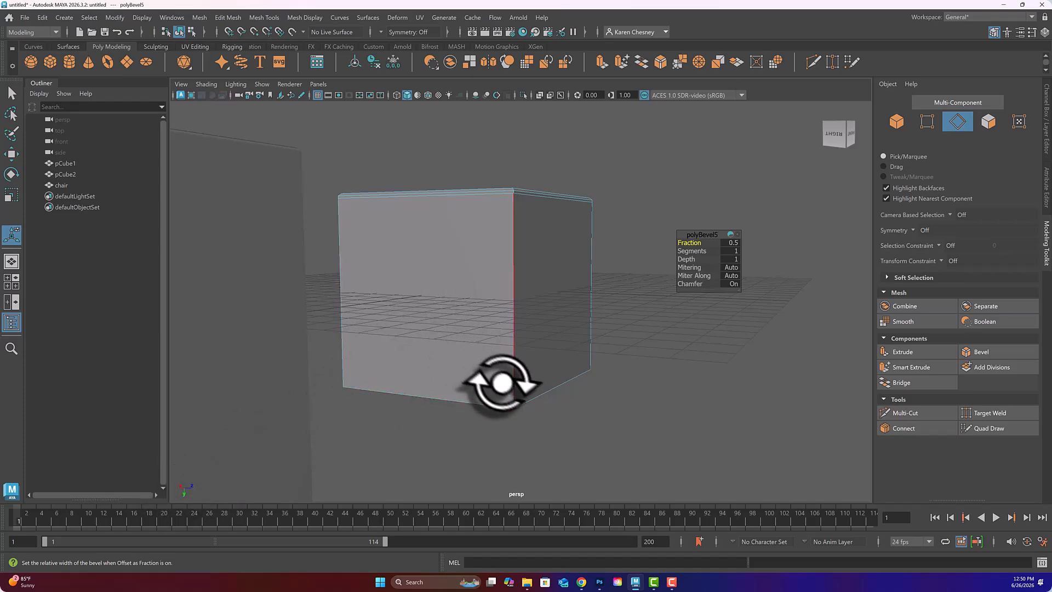
left_click_drag(501, 383, 371, 313, "alt")
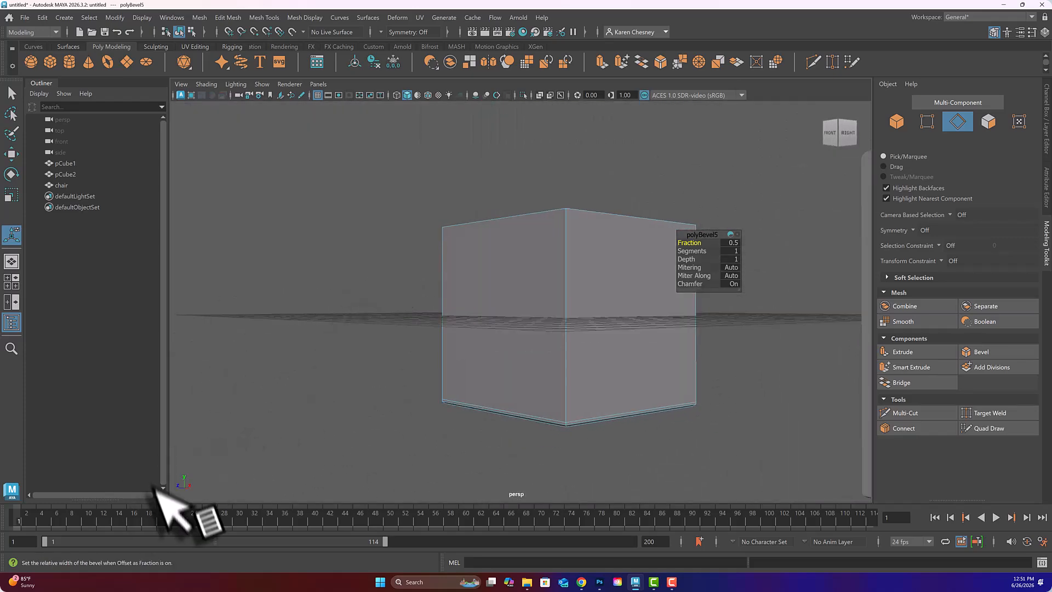
middle_click_drag(585, 359, 502, 334, "alt")
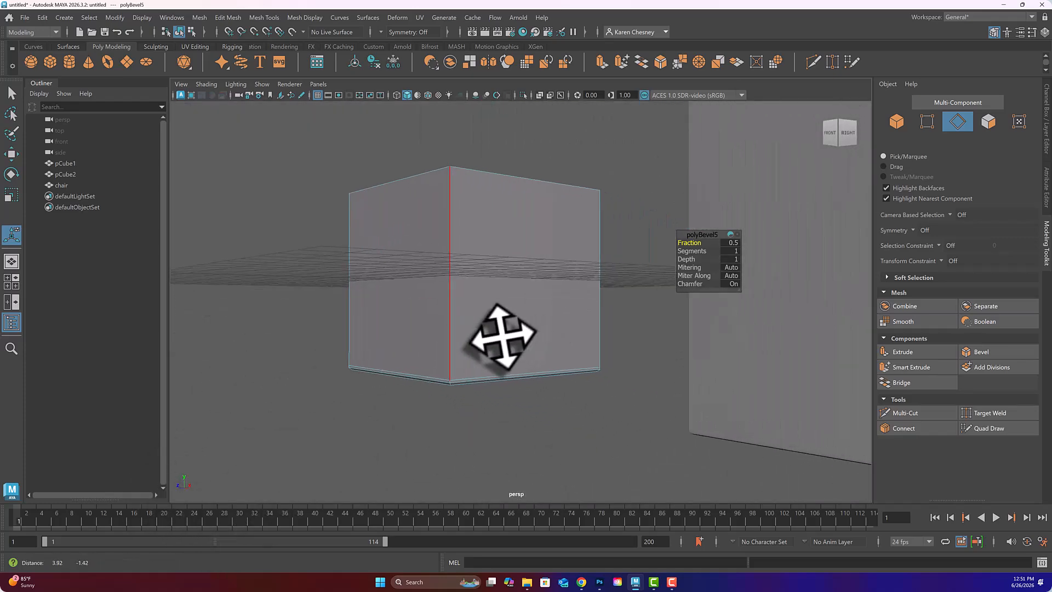
left_click_drag(501, 335, 506, 360, "alt")
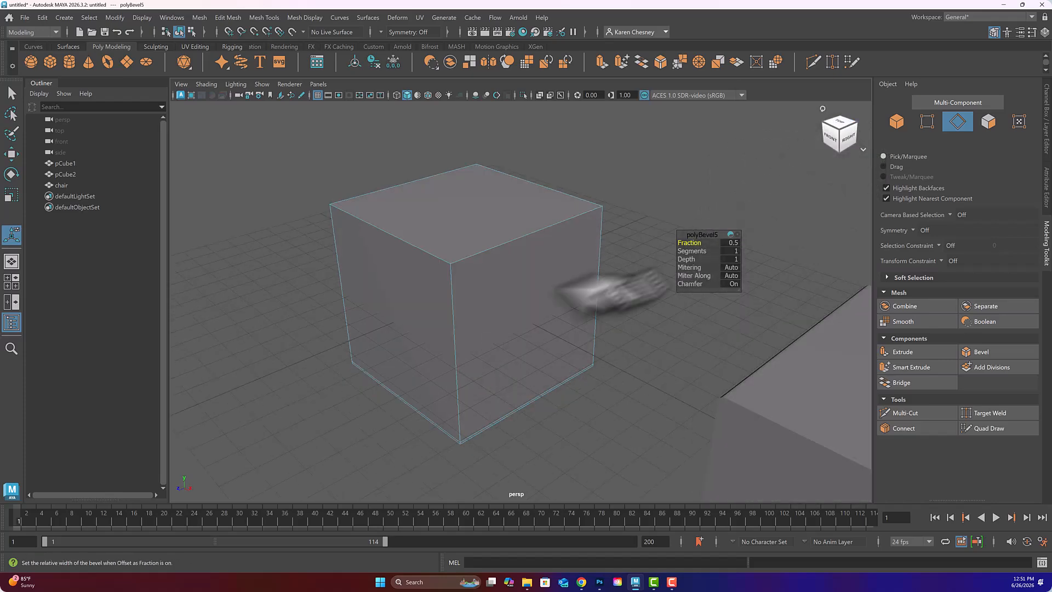
left_click_drag(507, 306, 511, 305, "alt")
middle_click_drag(512, 305, 539, 323, "alt")
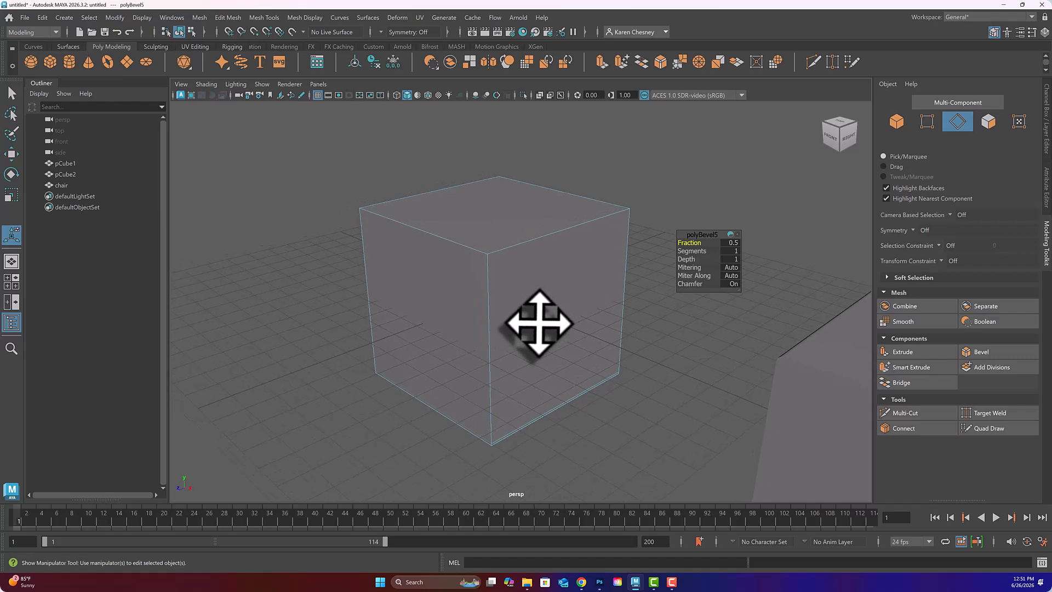
Return the chair cube to object mode and show its polyCube3 creation attributes
scroll(539, 322, "down", 5)
left_click(501, 280)
right_click_drag(520, 268, 565, 250)
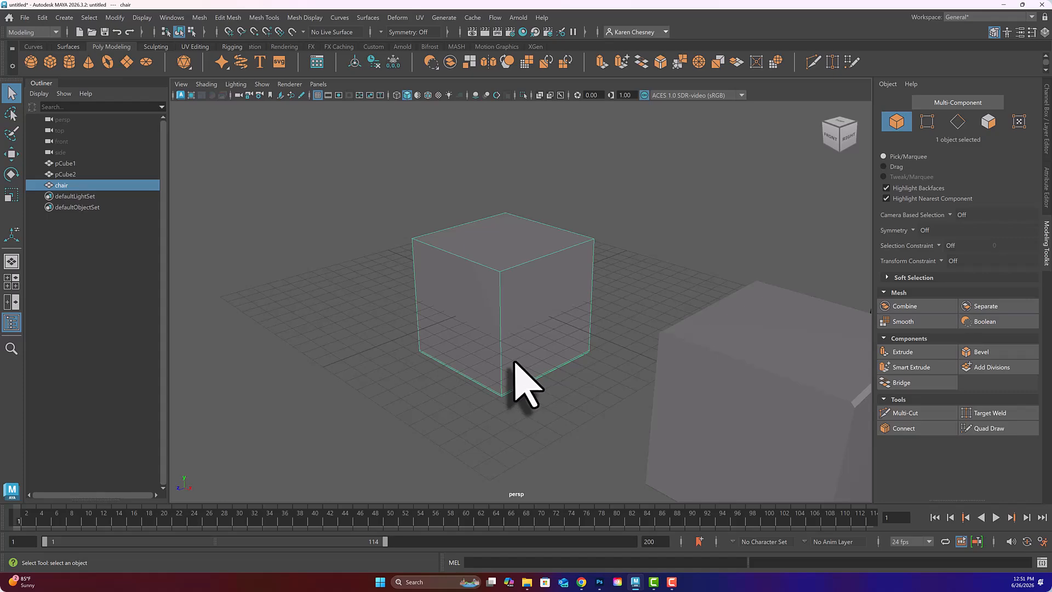
left_click_drag(515, 363, 589, 353, "alt")
left_click_drag(499, 355, 504, 358, "alt")
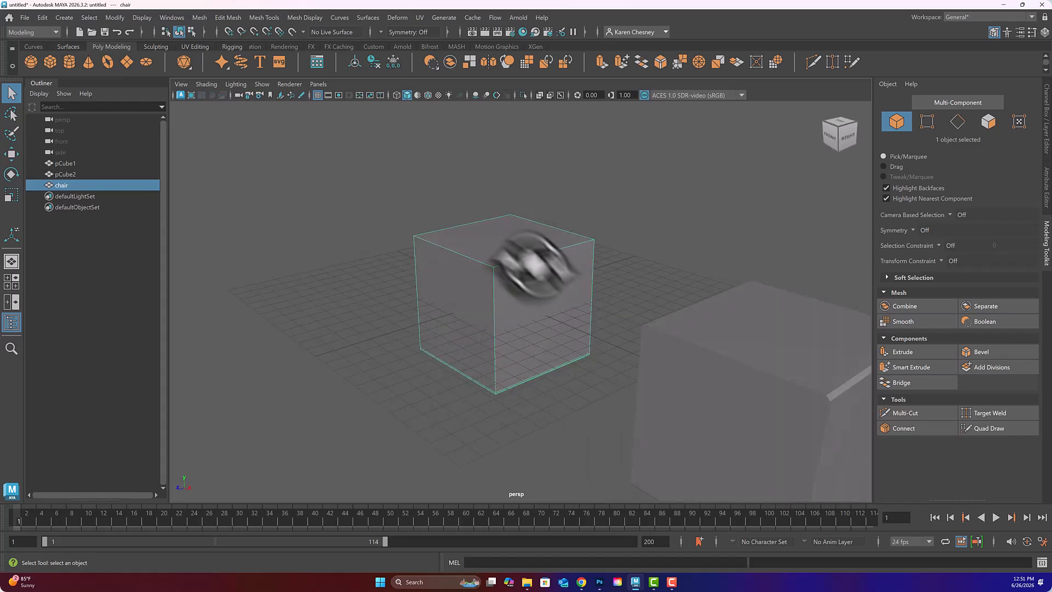
left_click(1046, 189)
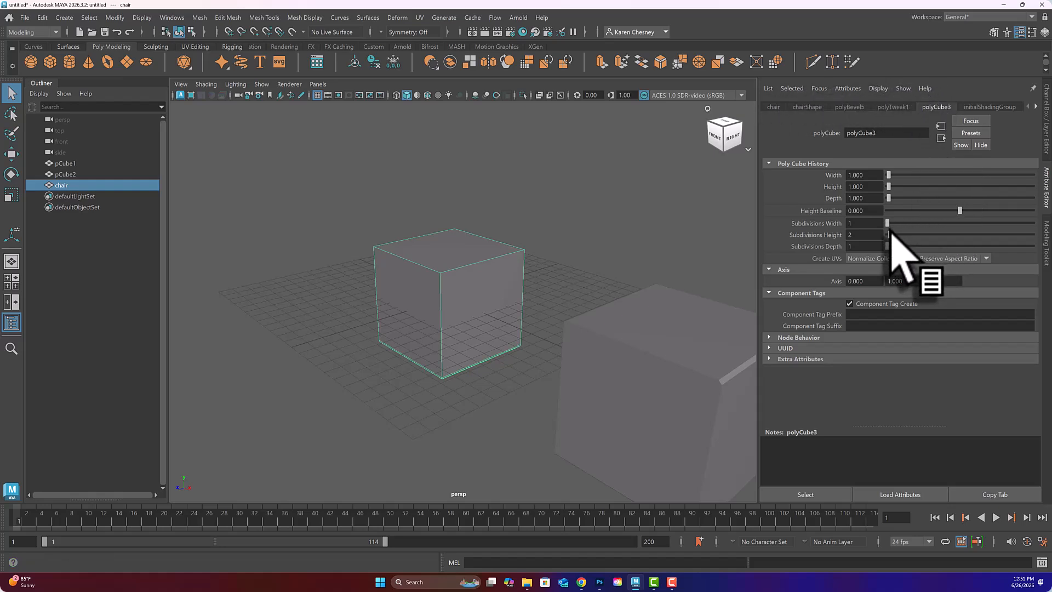
mouse_move(890, 233)
left_mouse_down()
mouse_move(891, 219)
mouse_move(894, 246)
mouse_move(881, 244)
left_mouse_up()
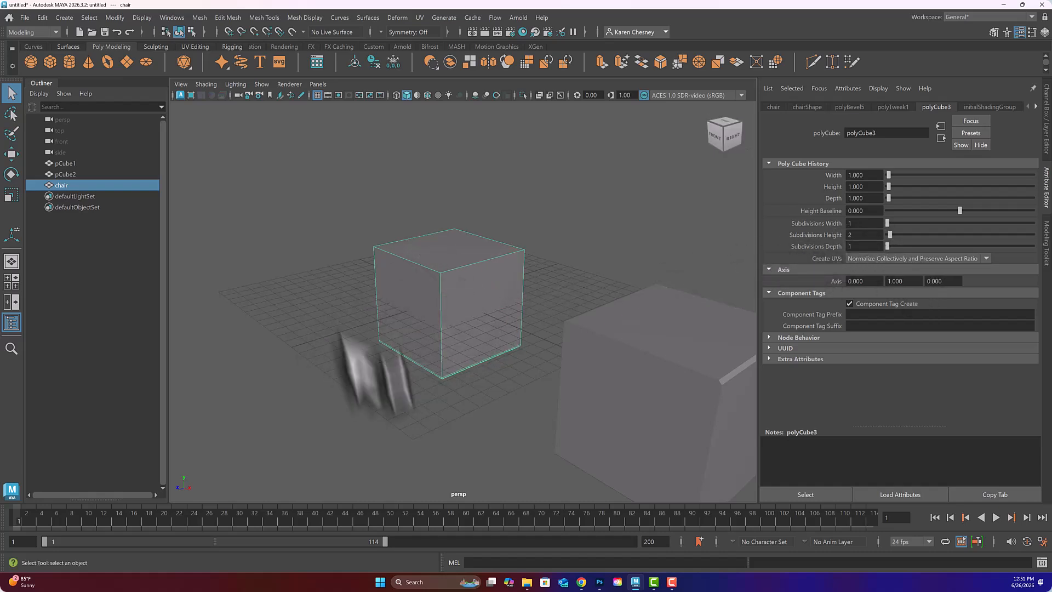
Move the chair cube forward along Z from the grid's centre and scale it up along Y into a tall block
key("w")
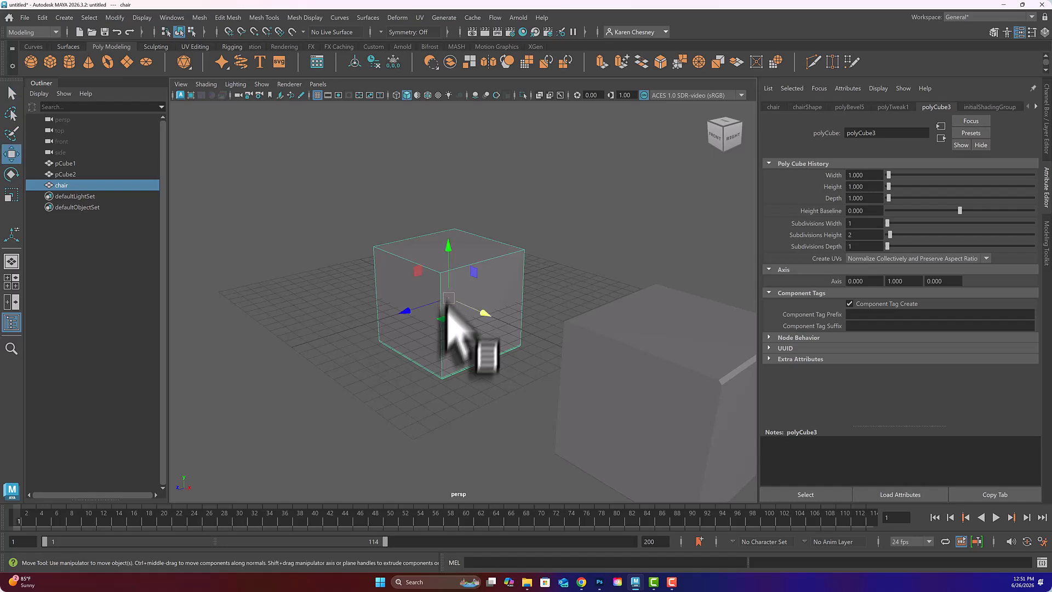
left_click_drag(411, 310, 307, 347)
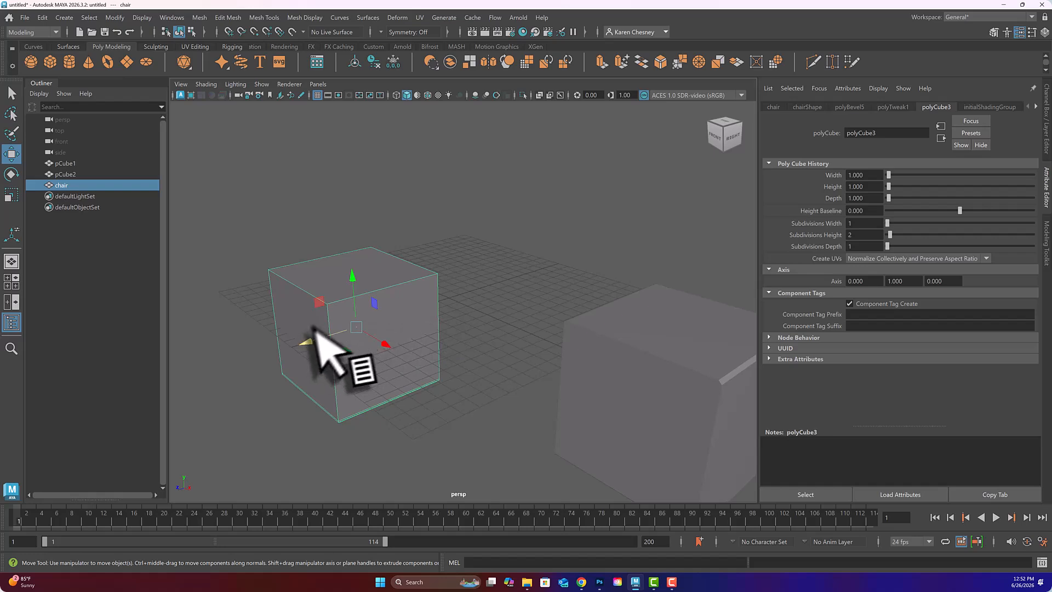
key("r")
left_click_drag(354, 279, 339, 175)
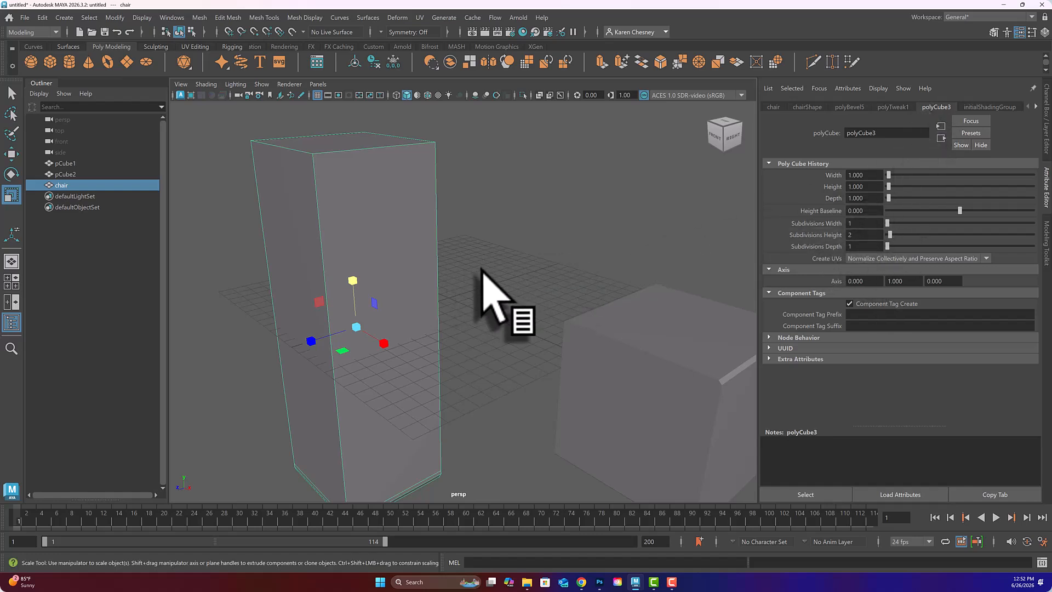
left_click_drag(484, 272, 494, 230, "alt")
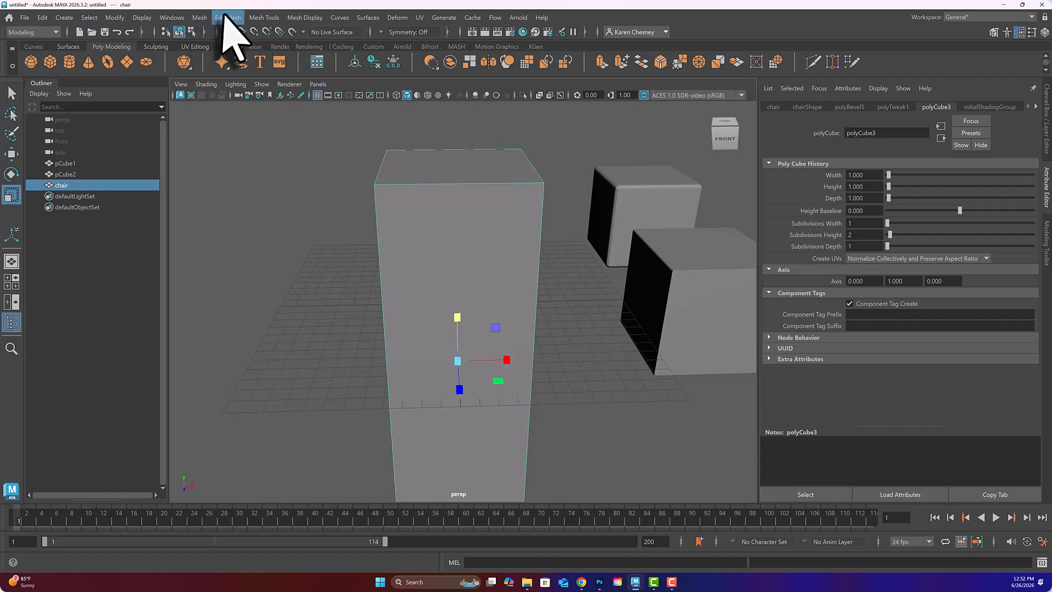
Insert an edge loop around the tall chair block just below its top face
left_click(265, 19)
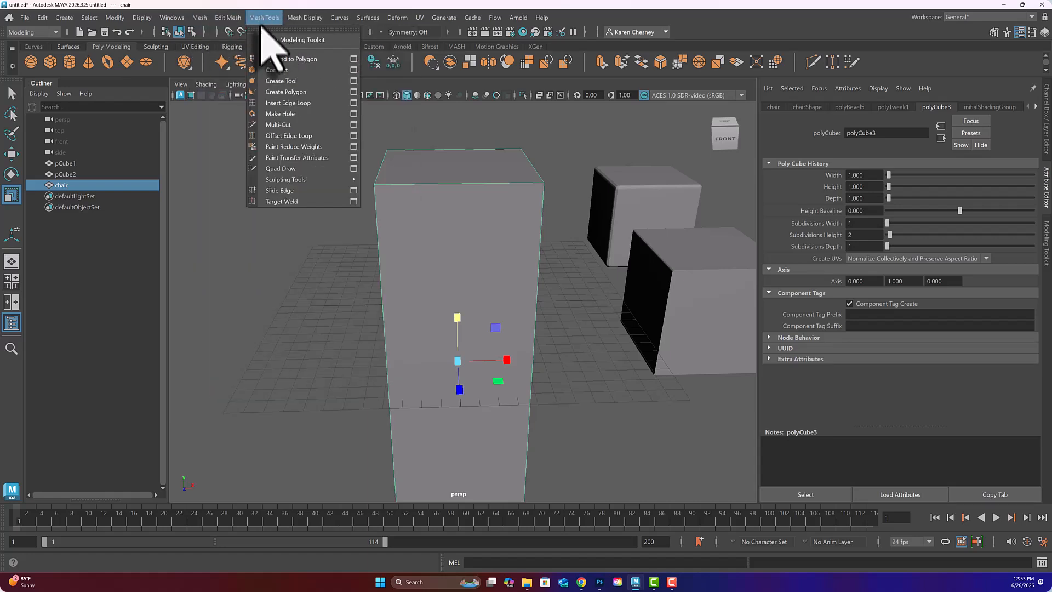
left_click(288, 103)
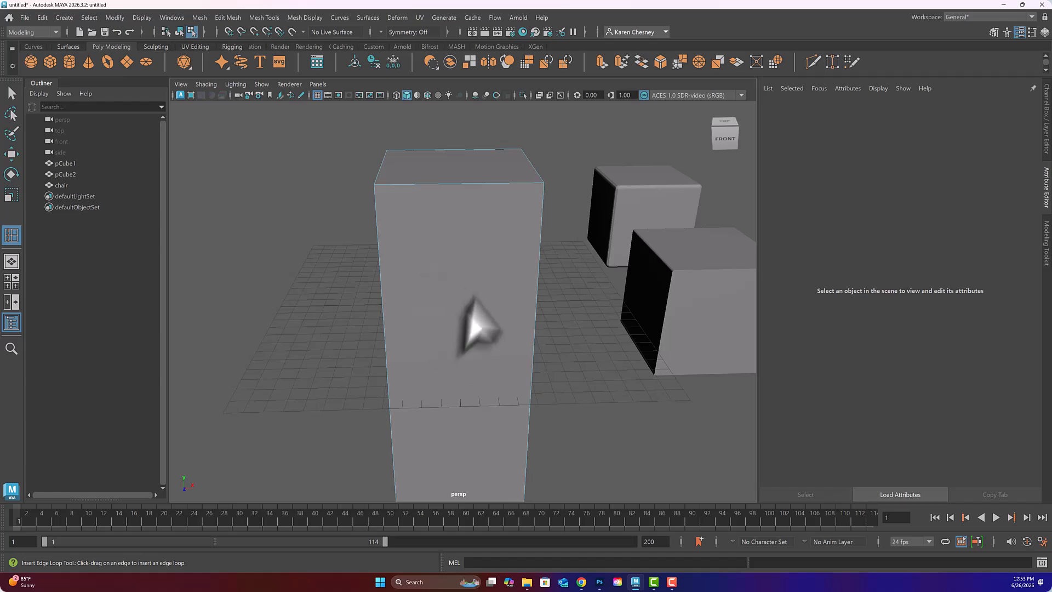
left_click(439, 283)
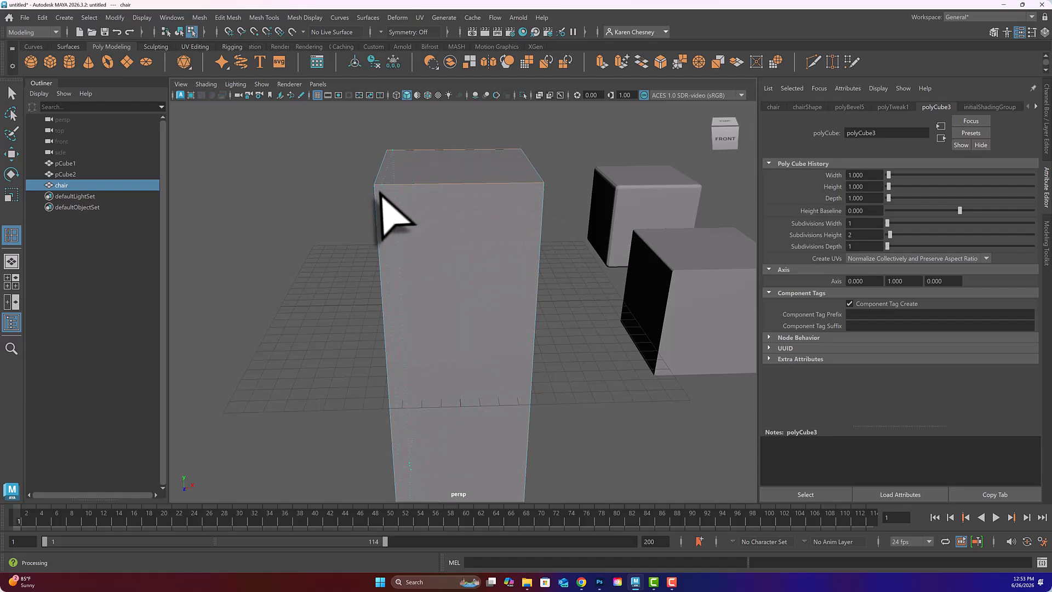
left_click(525, 187)
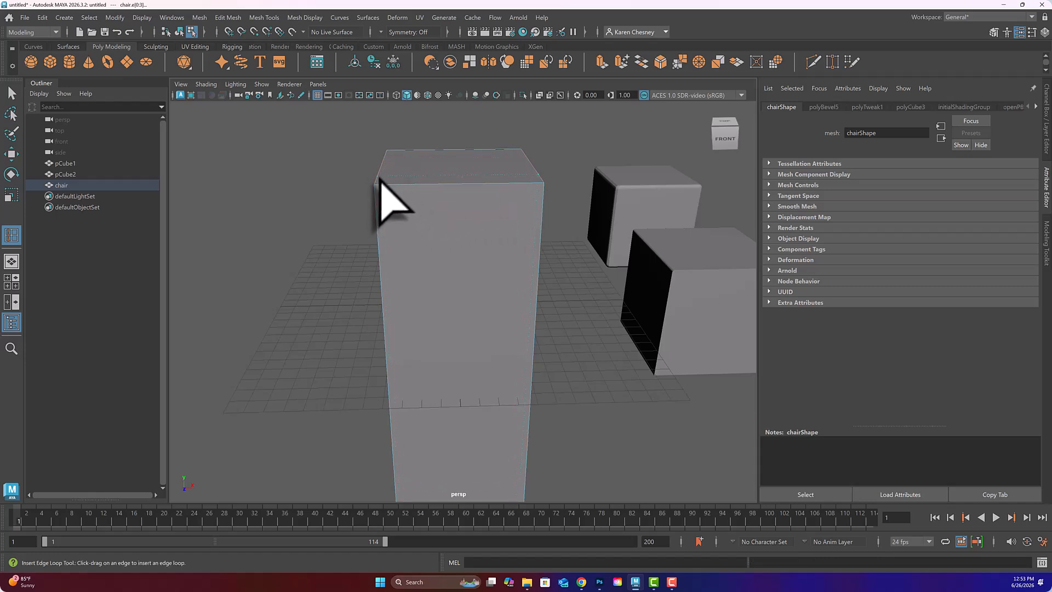
key("ctrl+z")
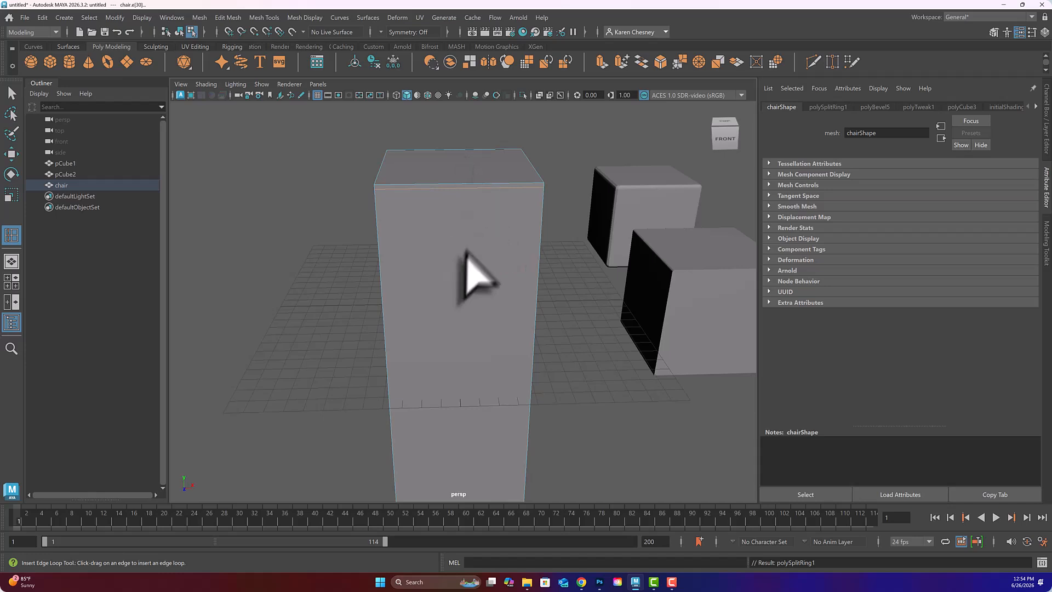
Insert a vertical edge loop close to the chair block's front side edge, and clear the selection after trying edge selections
left_click(538, 184)
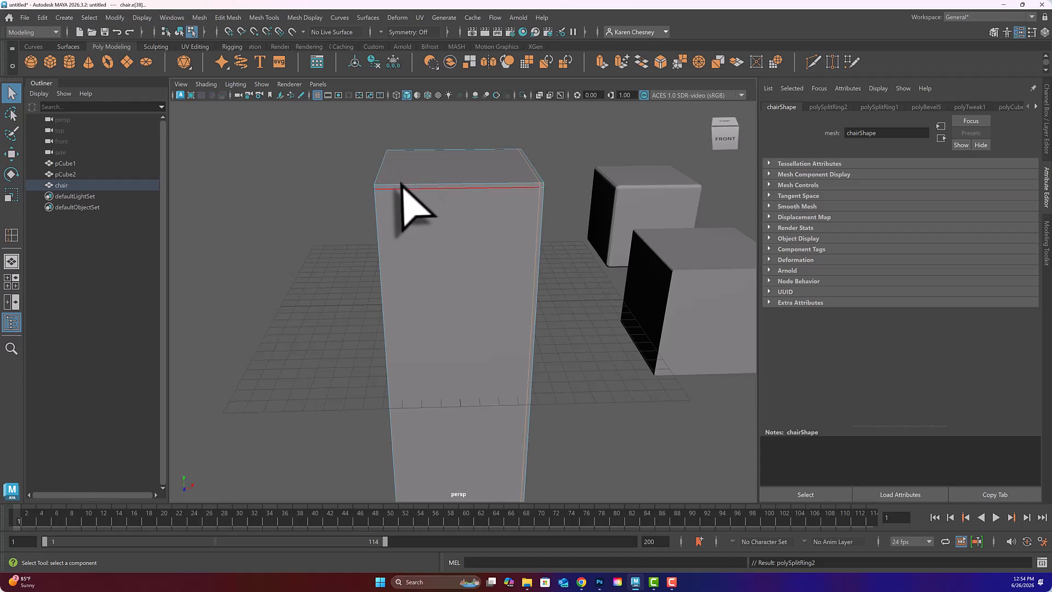
left_click(443, 185)
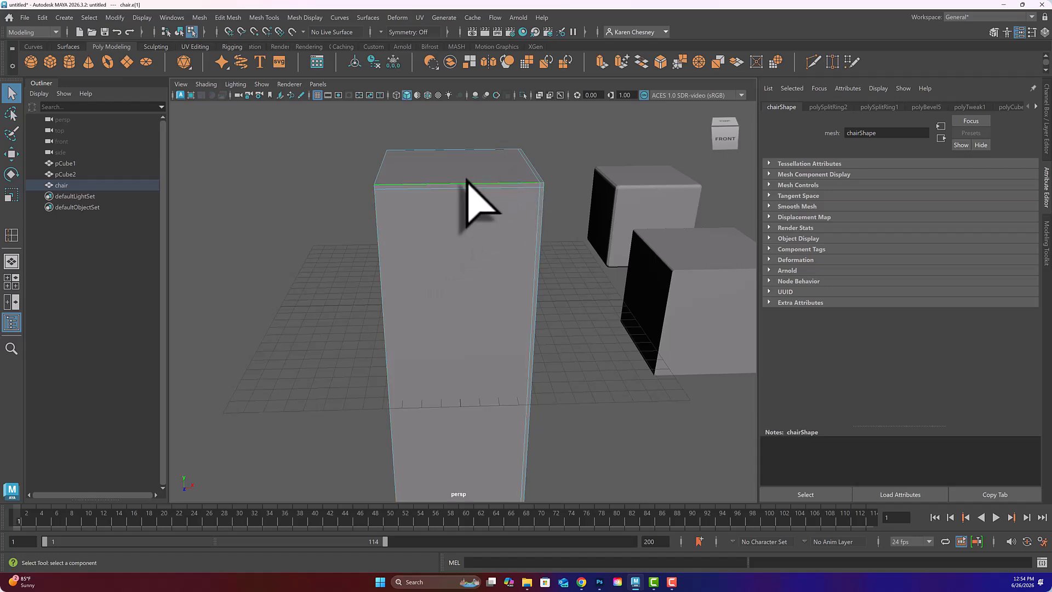
right_click_drag(469, 181, 483, 160)
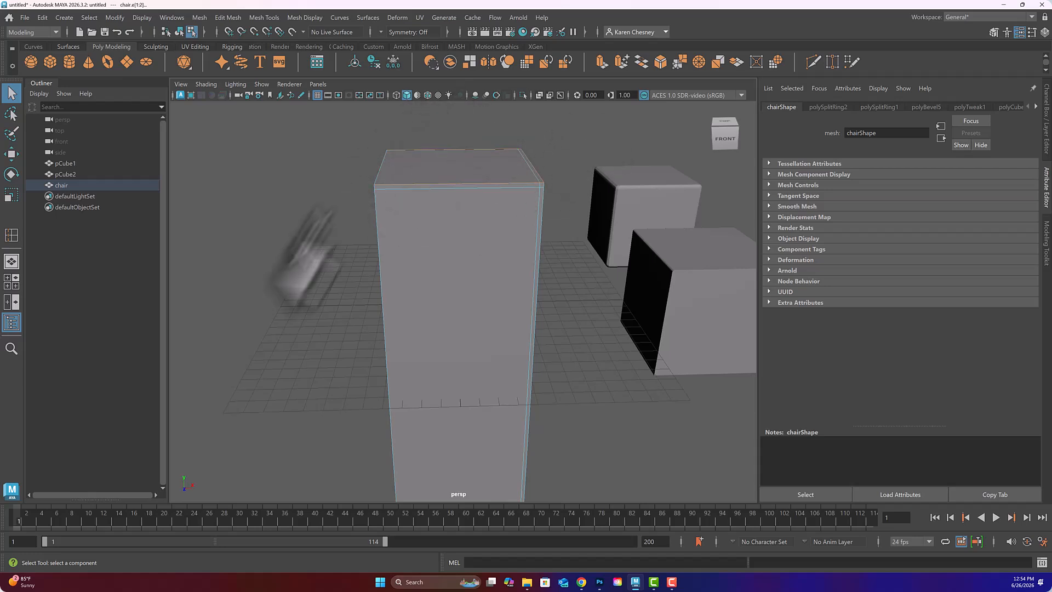
left_click(316, 282)
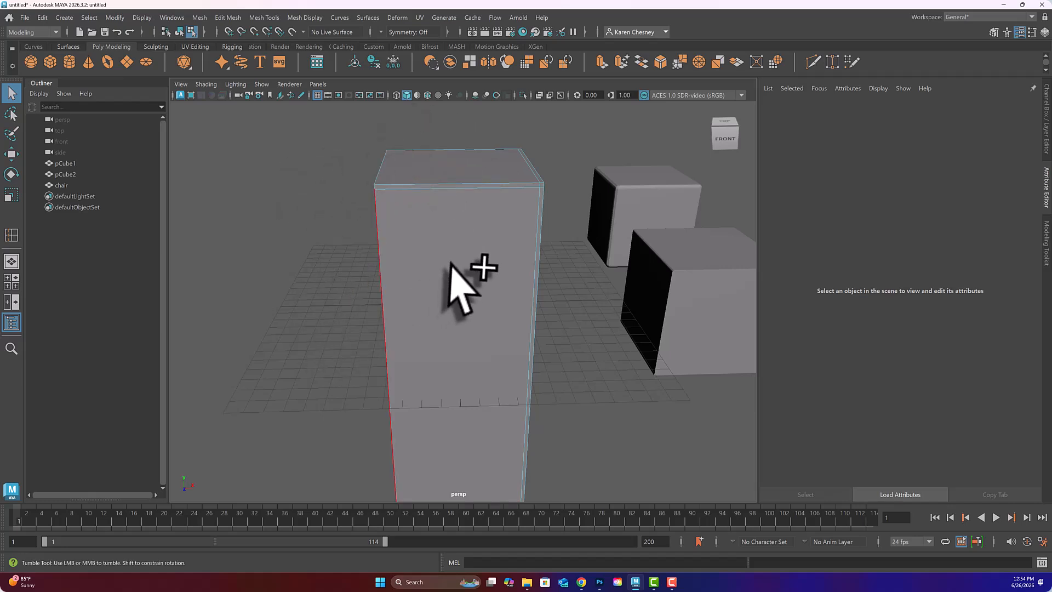
mouse_move(450, 262)
left_mouse_down("alt")
mouse_move(439, 266)
mouse_move(459, 237)
mouse_move(442, 245)
mouse_move(435, 277)
mouse_move(449, 263)
mouse_move(472, 266)
mouse_move(413, 265)
mouse_move(442, 272)
mouse_move(439, 250)
left_mouse_up("alt")
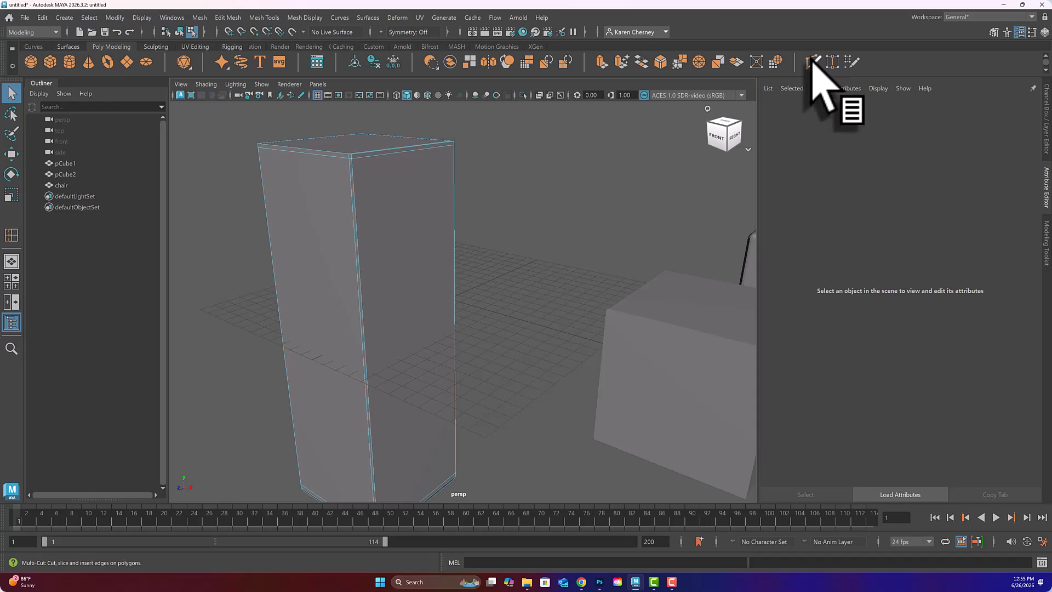
Try to cut a line around the chair block point by point with Multi-Cut, placing points on its vertical edges
left_click(813, 62)
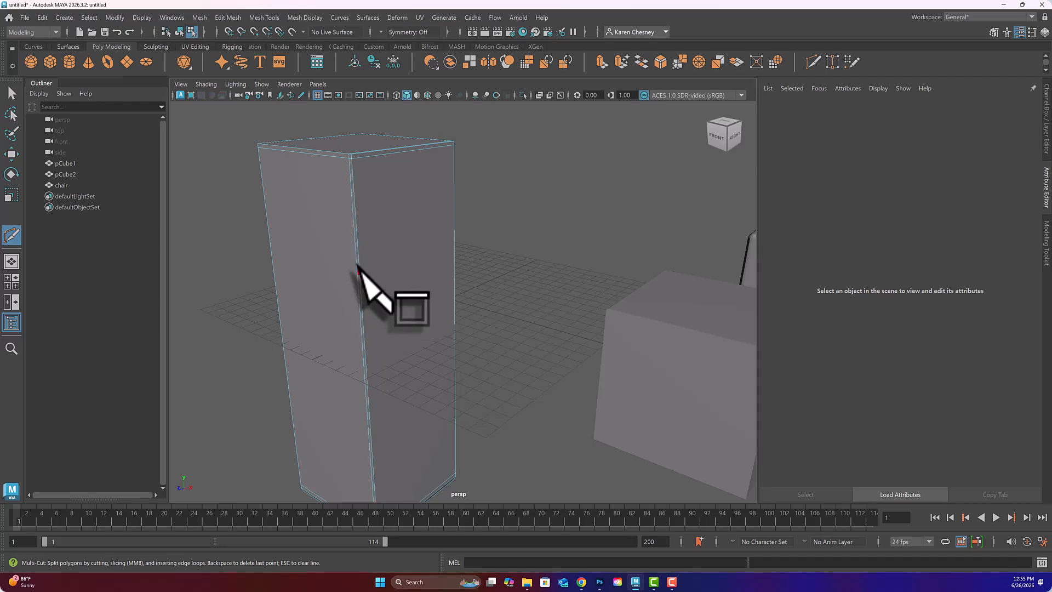
left_click(357, 268)
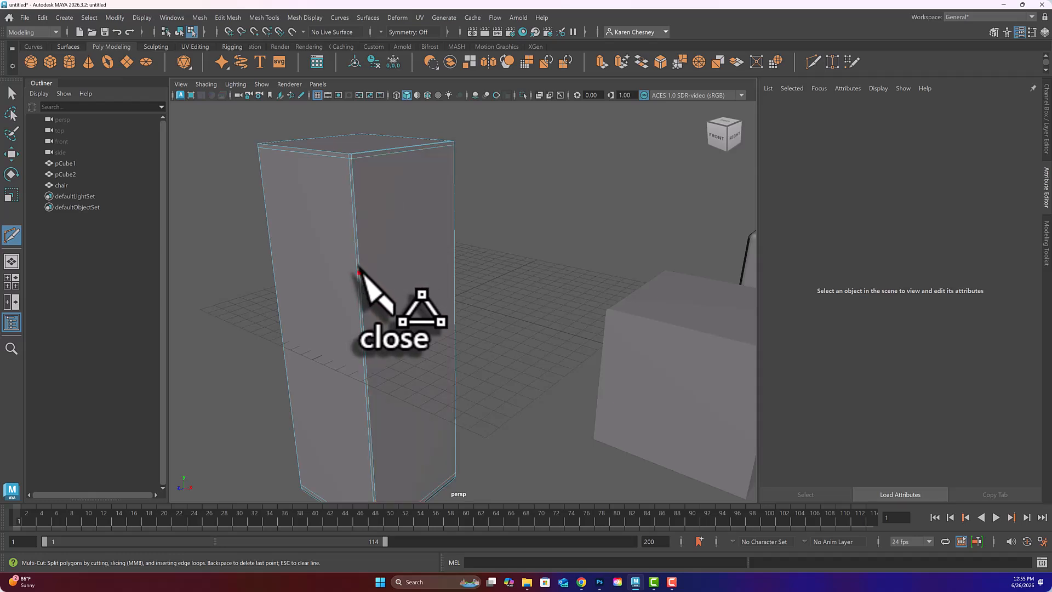
left_click(453, 254)
left_click_drag(452, 253, 386, 255, "alt")
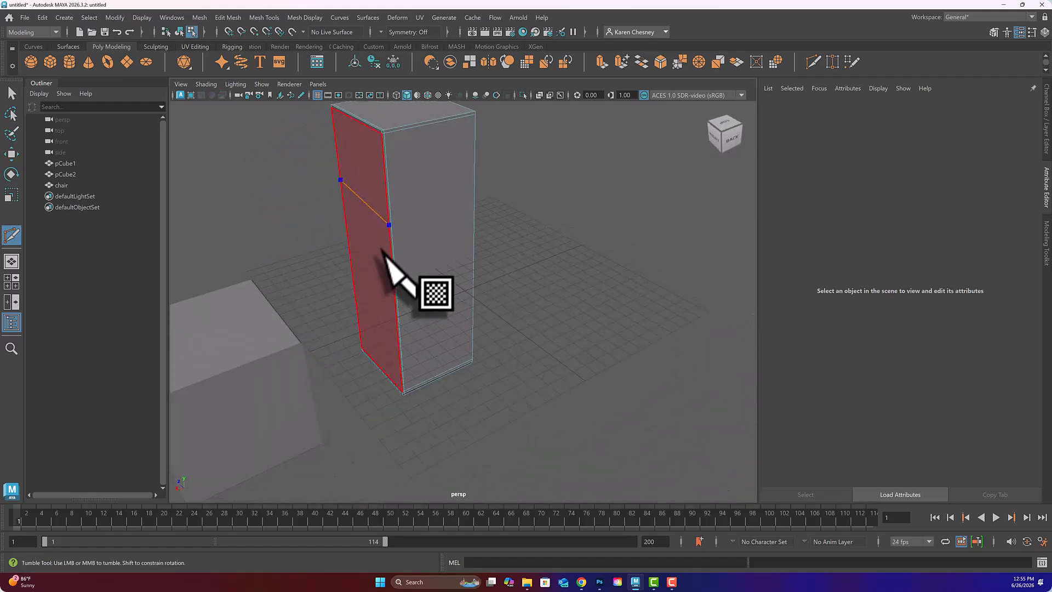
left_click(389, 223)
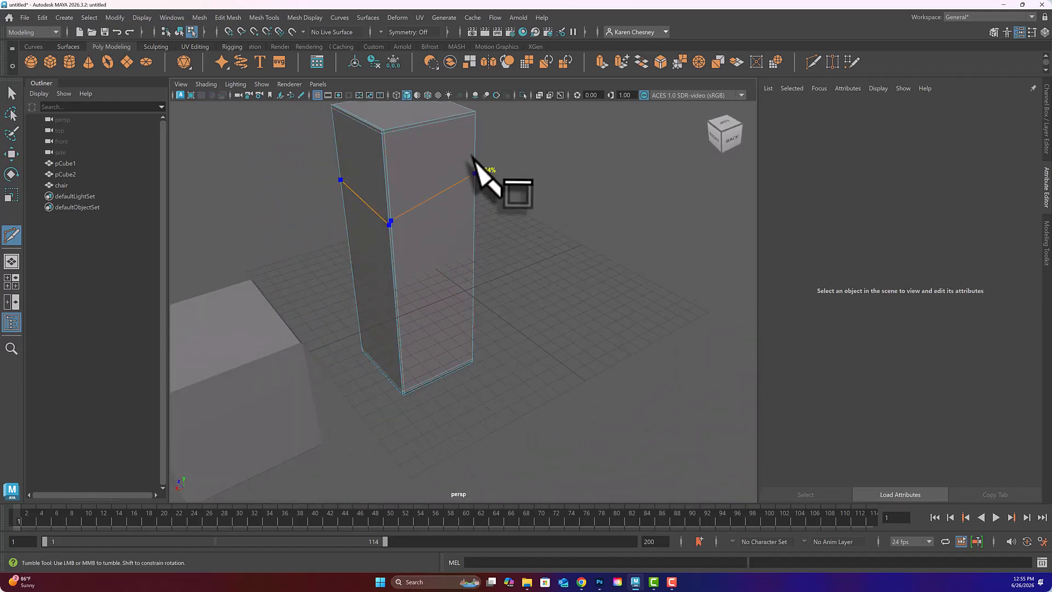
left_click_drag(465, 219, 554, 265, "alt")
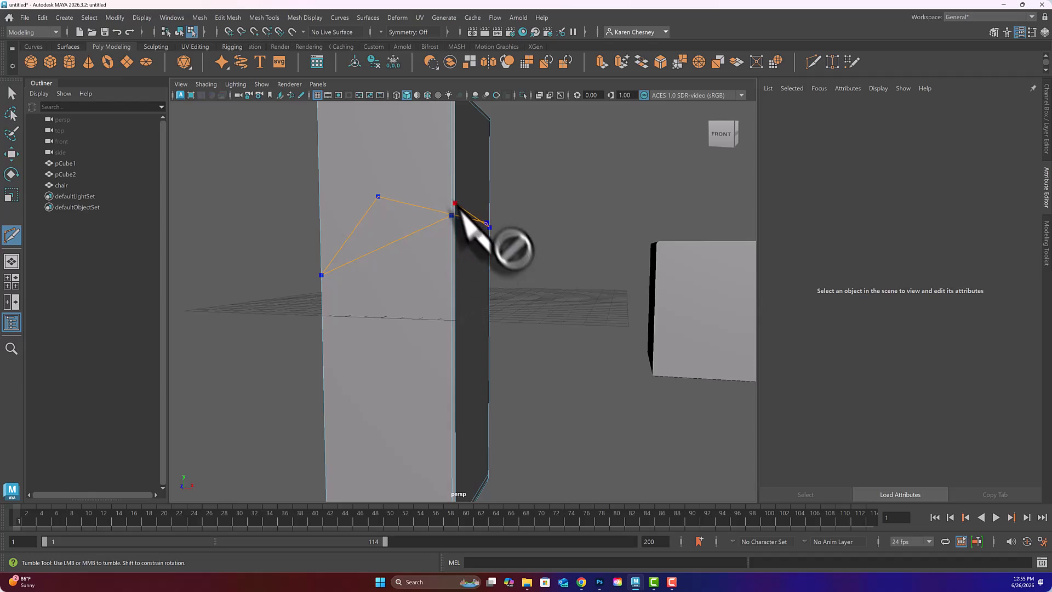
left_click_drag(457, 207, 428, 252, "alt")
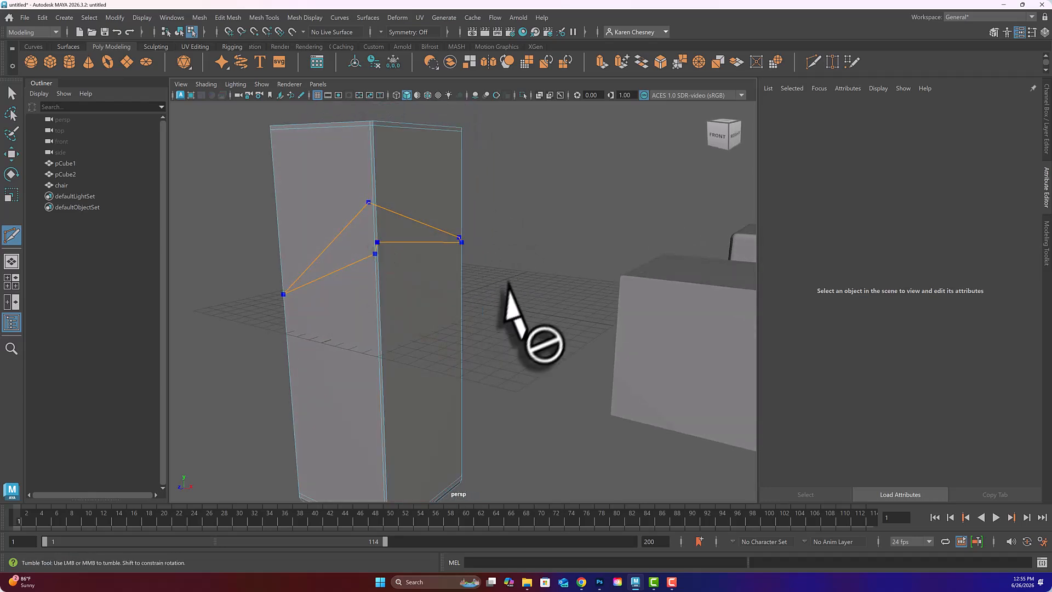
mouse_move(432, 256)
left_mouse_down("alt")
mouse_move(502, 241)
mouse_move(550, 265)
mouse_move(596, 266)
mouse_move(625, 233)
mouse_move(606, 277)
mouse_move(484, 258)
mouse_move(488, 242)
mouse_move(583, 263)
mouse_move(634, 253)
mouse_move(531, 270)
mouse_move(497, 257)
mouse_move(420, 274)
mouse_move(418, 263)
left_mouse_up("alt")
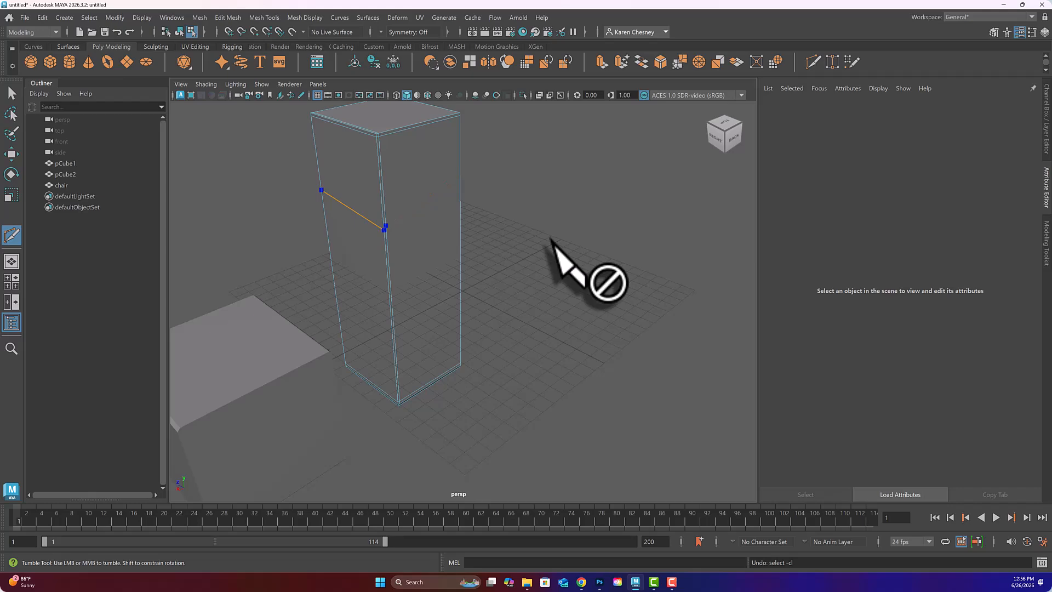
Try a free Multi-Cut line from the upper corner of the chair block's front face across to the opposite edge
left_click_drag(456, 227, 518, 223, "alt")
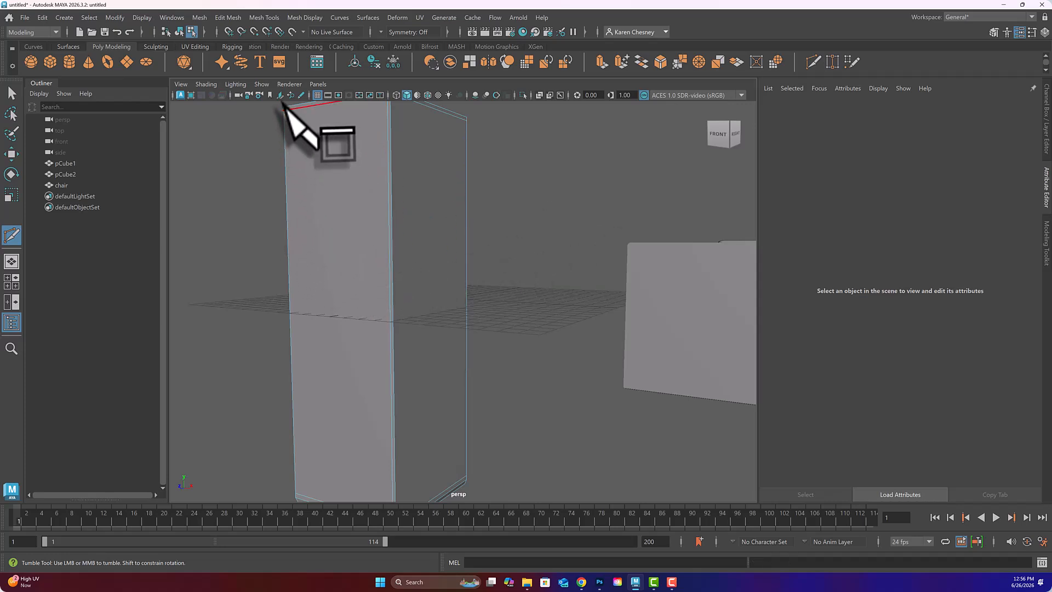
left_click(332, 252)
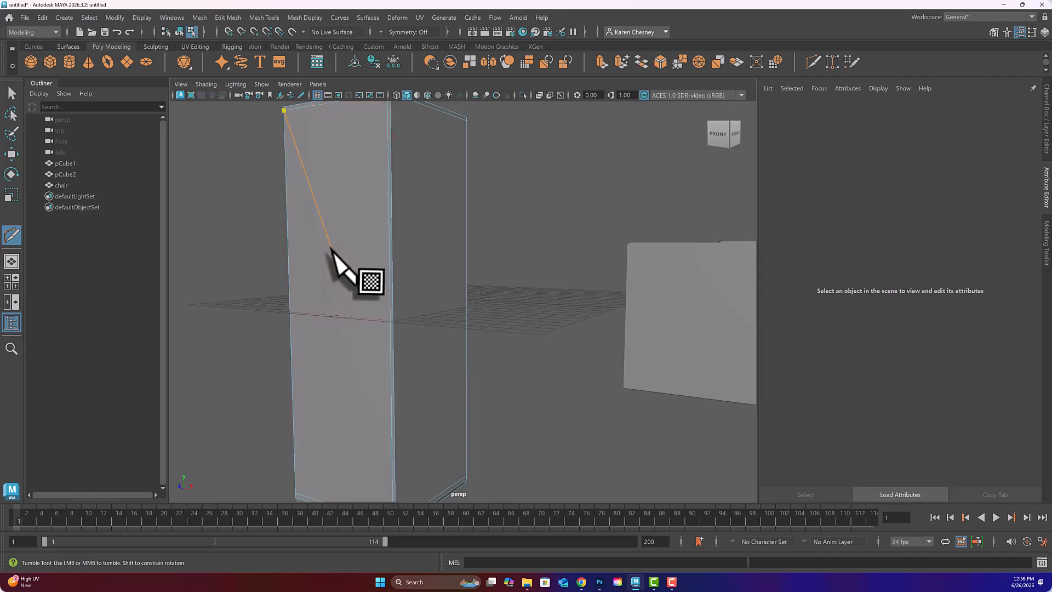
left_click(389, 150)
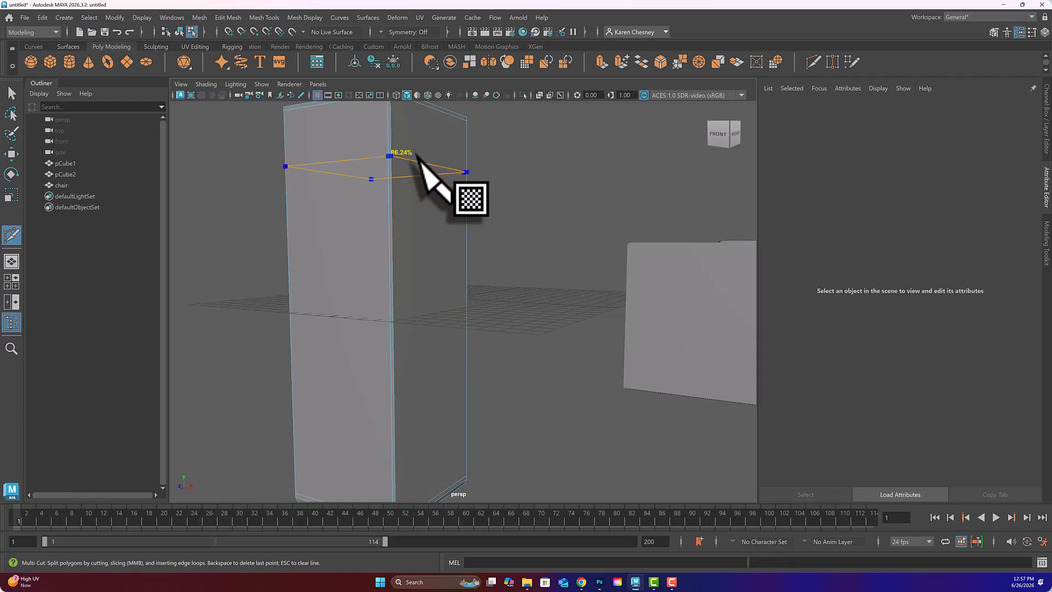
Insert a horizontal edge loop around the upper part of the chair block with Multi-Cut, and inspect it from the side
mouse_move(410, 157)
left_mouse_down("ctrl")
mouse_move(413, 214)
mouse_move(422, 214)
mouse_move(420, 173)
left_mouse_up("ctrl")
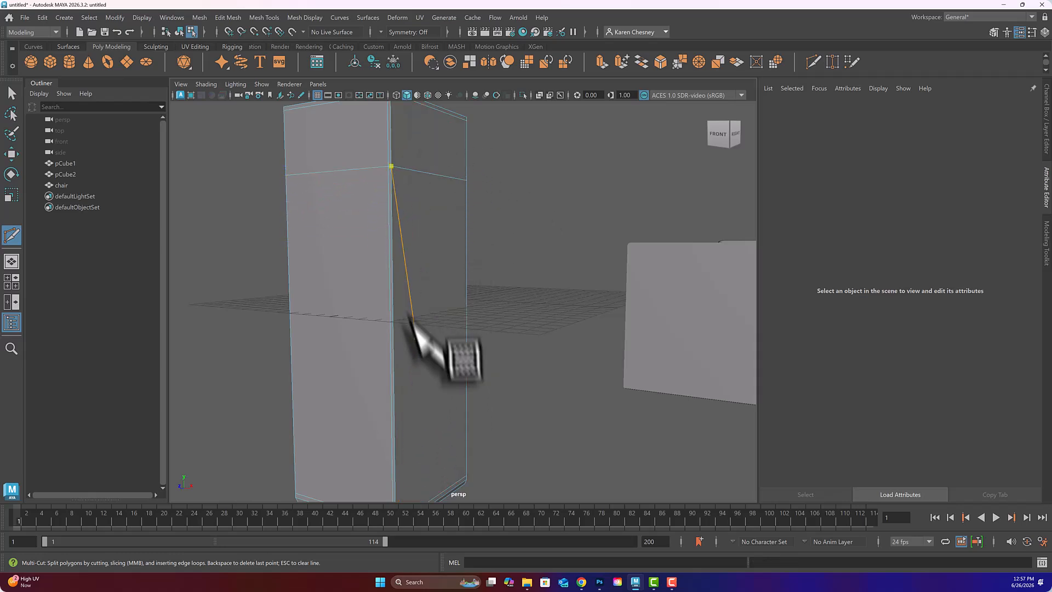
key("q")
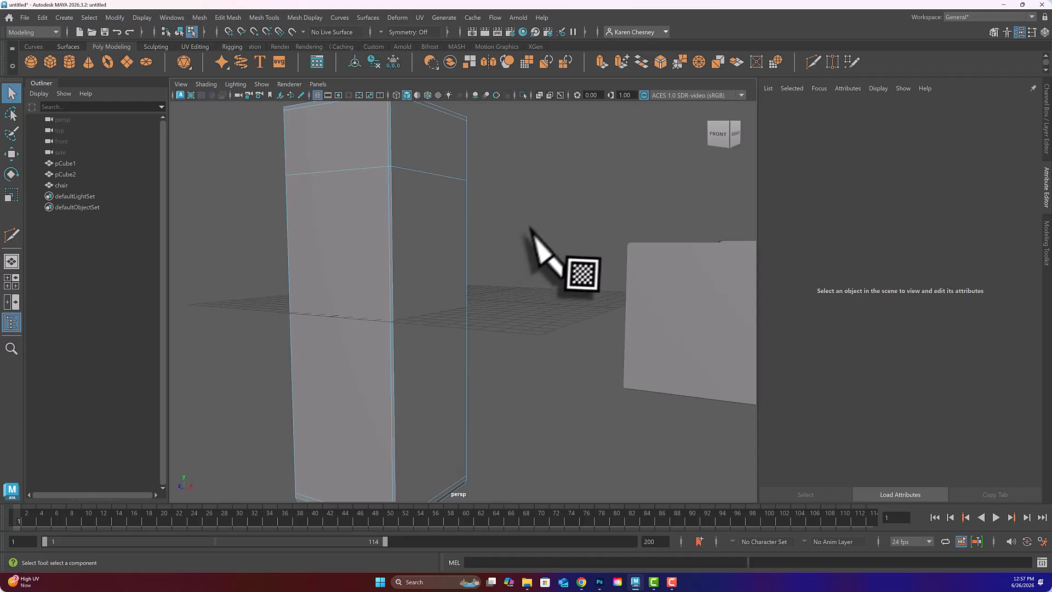
left_click_drag(517, 236, 629, 242, "alt")
middle_click_drag(576, 216, 639, 282, "alt")
left_click_drag(639, 282, 635, 282, "alt")
middle_click_drag(634, 283, 655, 269, "alt")
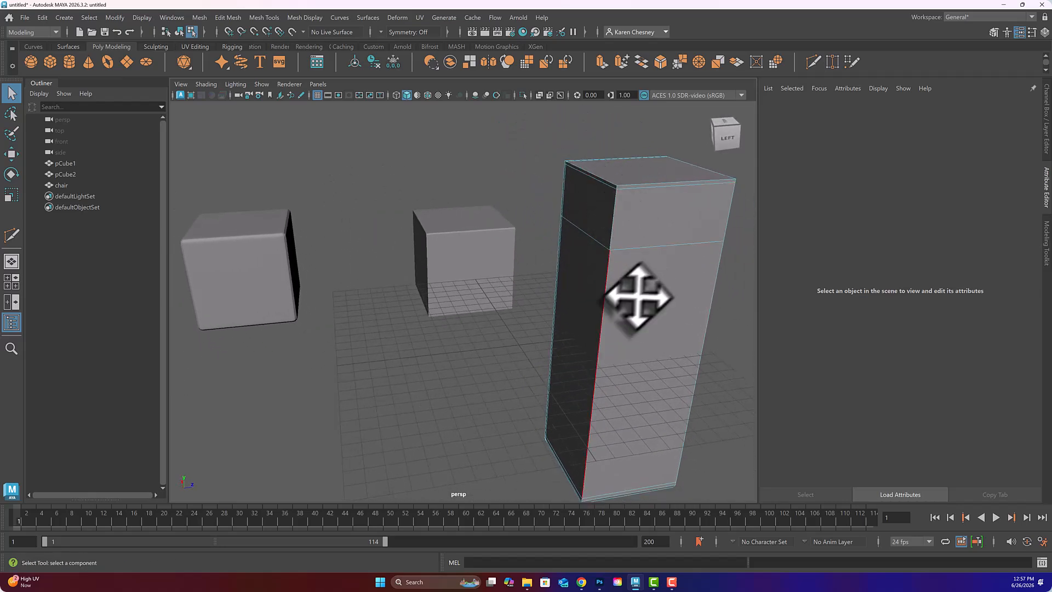